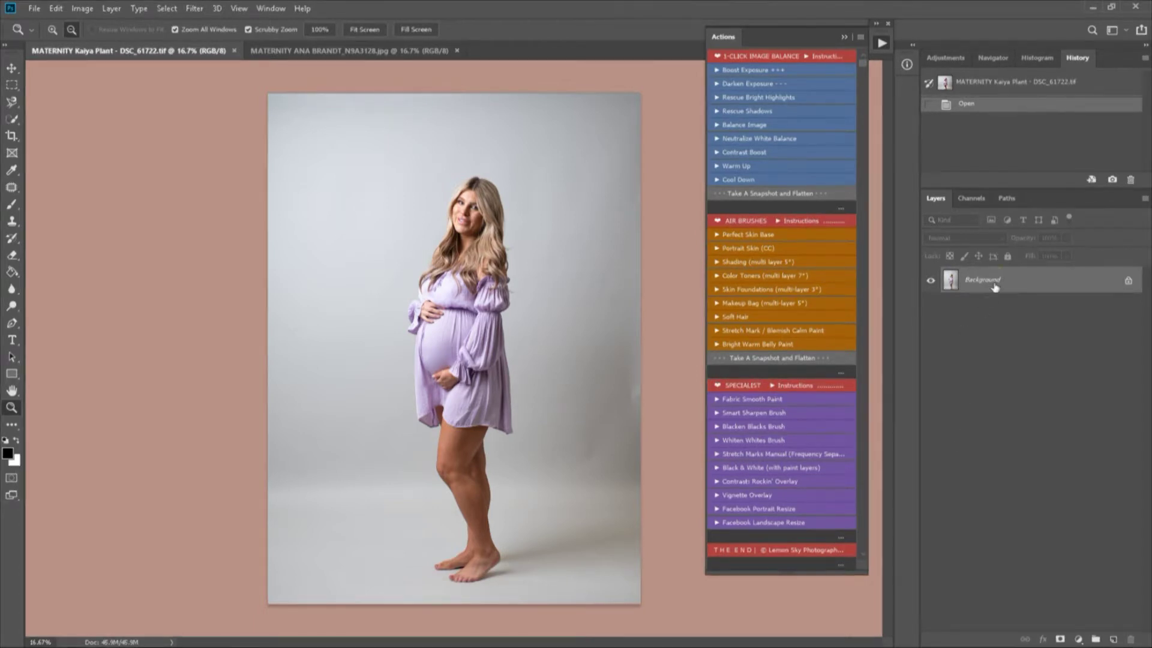
# - Run the Balance Image action, reduce its layer's opacity to 27%, and flatten the image with a snapshot
pyautogui.click(734, 126)
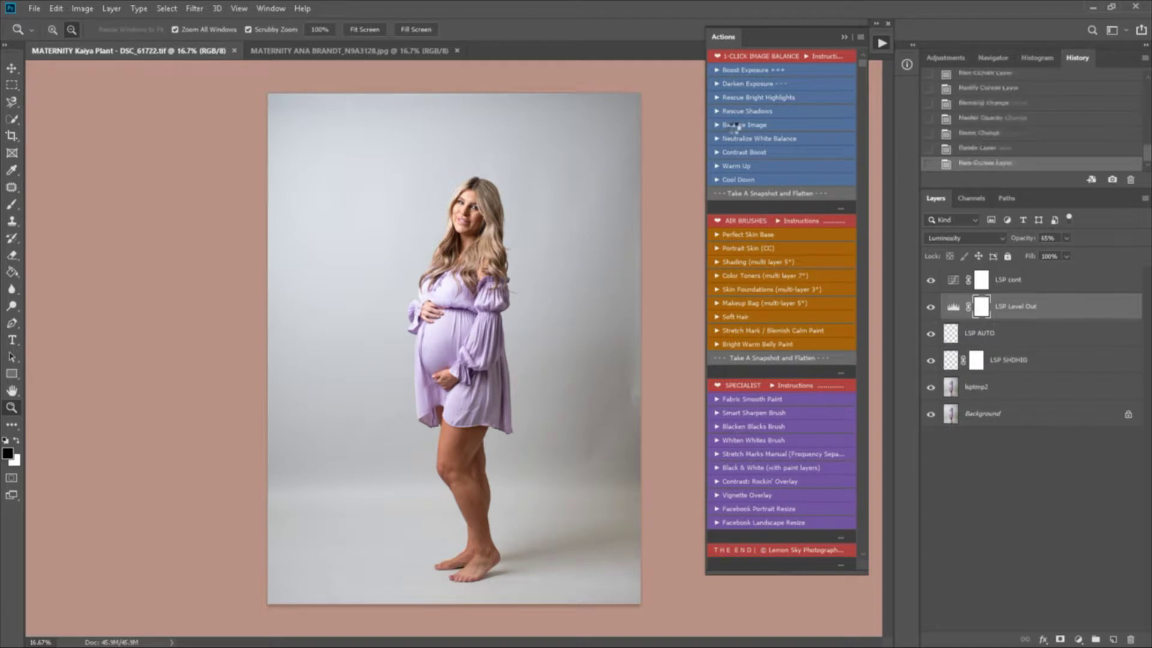
pyautogui.click(1067, 238)
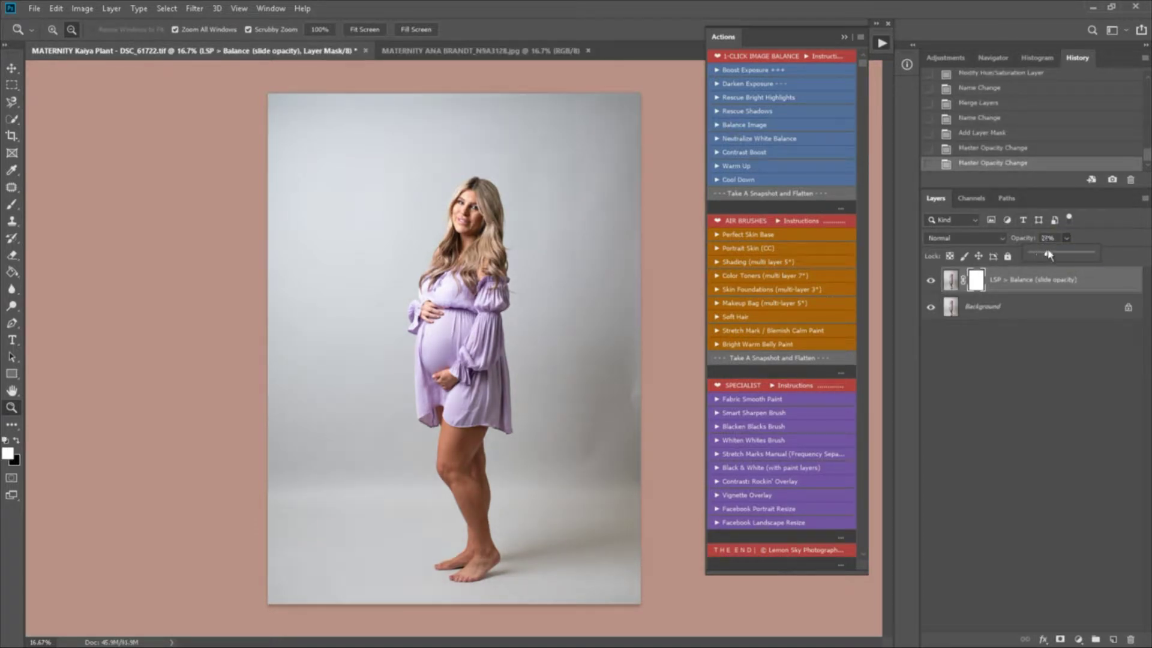
pyautogui.click(819, 195)
# - Run the Rescue Bright Highlights action, mask its effect off the dress hem and legs, and flatten the image
pyautogui.click(767, 98)
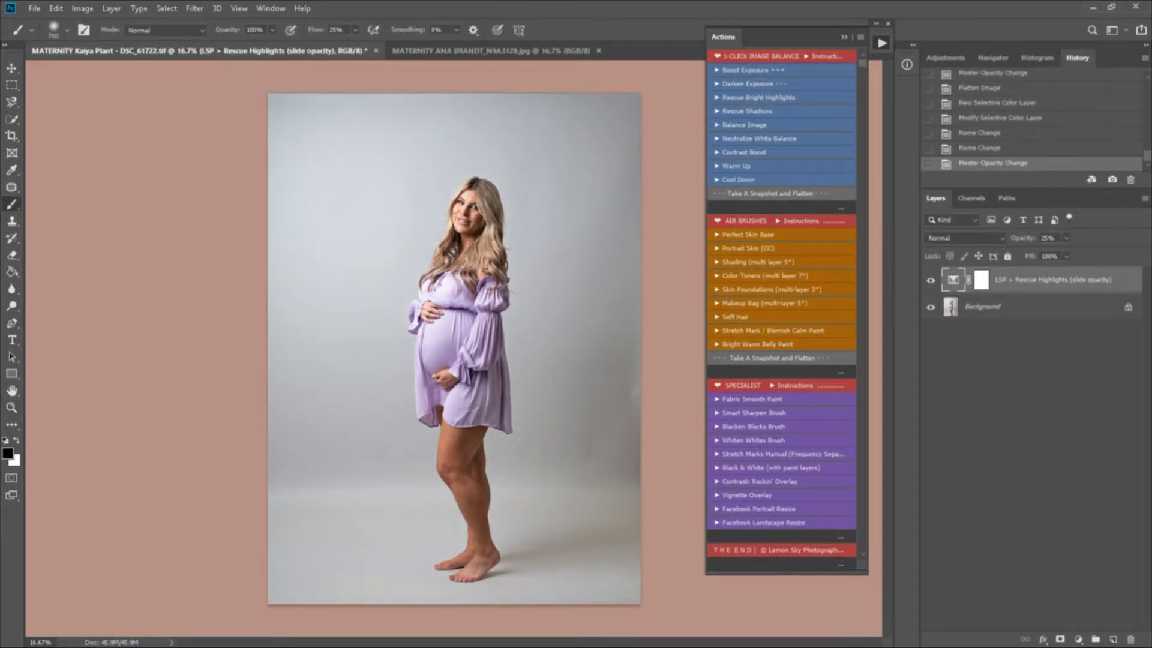
pyautogui.click(981, 280)
pyautogui.moveTo(471, 397); pyautogui.dragTo(475, 501)
pyautogui.click(929, 283)
pyautogui.click(930, 283)
pyautogui.click(784, 193)
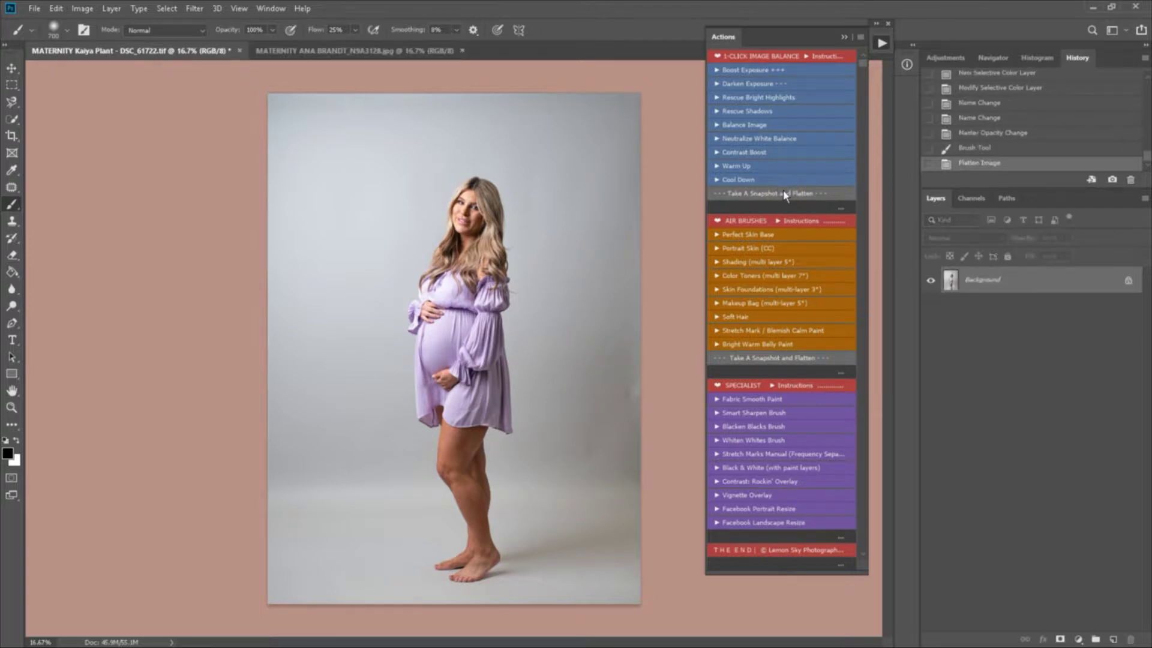
# - Patch the marks along the right edge of the backdrop using clean backdrop areas as the source
pyautogui.click(11, 187)
pyautogui.moveTo(627, 358)
pyautogui.mouseDown()
pyautogui.moveTo(639, 444)
pyautogui.moveTo(586, 333)
pyautogui.mouseUp()
pyautogui.hotkey('ctrl', 'd')
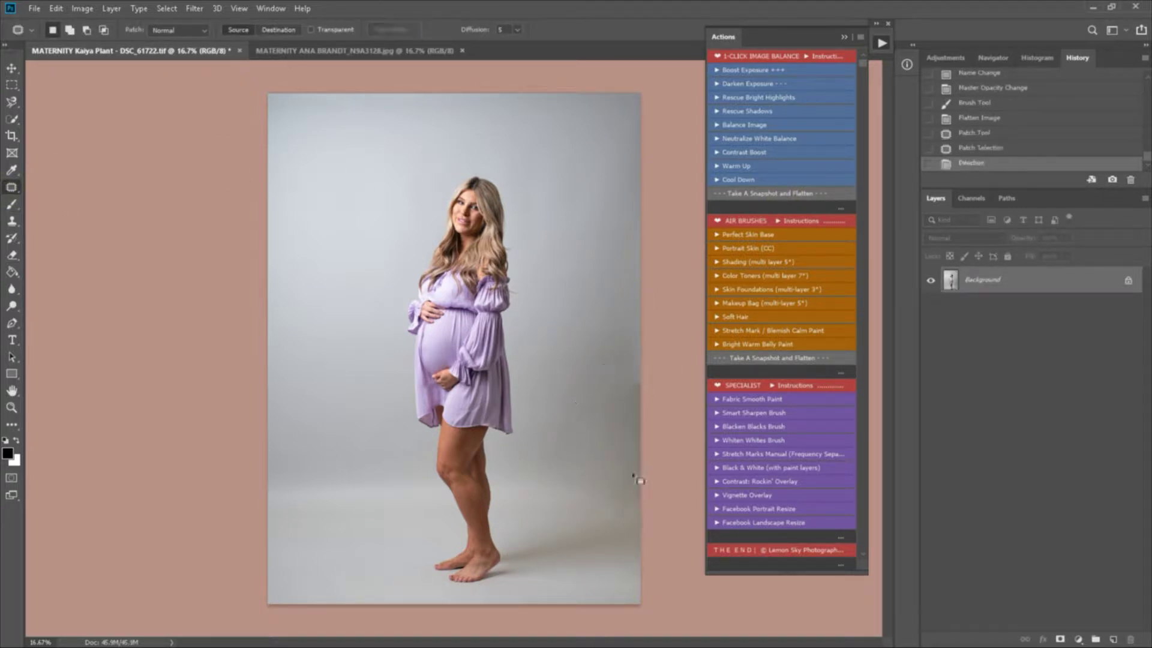
pyautogui.moveTo(627, 399); pyautogui.dragTo(645, 426)
pyautogui.moveTo(602, 424); pyautogui.dragTo(591, 277)
pyautogui.hotkey('ctrl', 'd')
pyautogui.moveTo(675, 358); pyautogui.dragTo(653, 411)
pyautogui.moveTo(625, 395); pyautogui.dragTo(594, 277)
pyautogui.click(620, 285)
# - Patch the marks on the floor behind and beside the lower legs using clean backdrop above
pyautogui.moveTo(366, 527)
pyautogui.mouseDown()
pyautogui.moveTo(349, 549)
pyautogui.moveTo(365, 539)
pyautogui.mouseUp()
pyautogui.moveTo(349, 536); pyautogui.dragTo(354, 420)
pyautogui.moveTo(431, 520)
pyautogui.mouseDown()
pyautogui.moveTo(388, 547)
pyautogui.moveTo(384, 512)
pyautogui.mouseUp()
pyautogui.moveTo(384, 531); pyautogui.dragTo(367, 396)
pyautogui.click(610, 288)
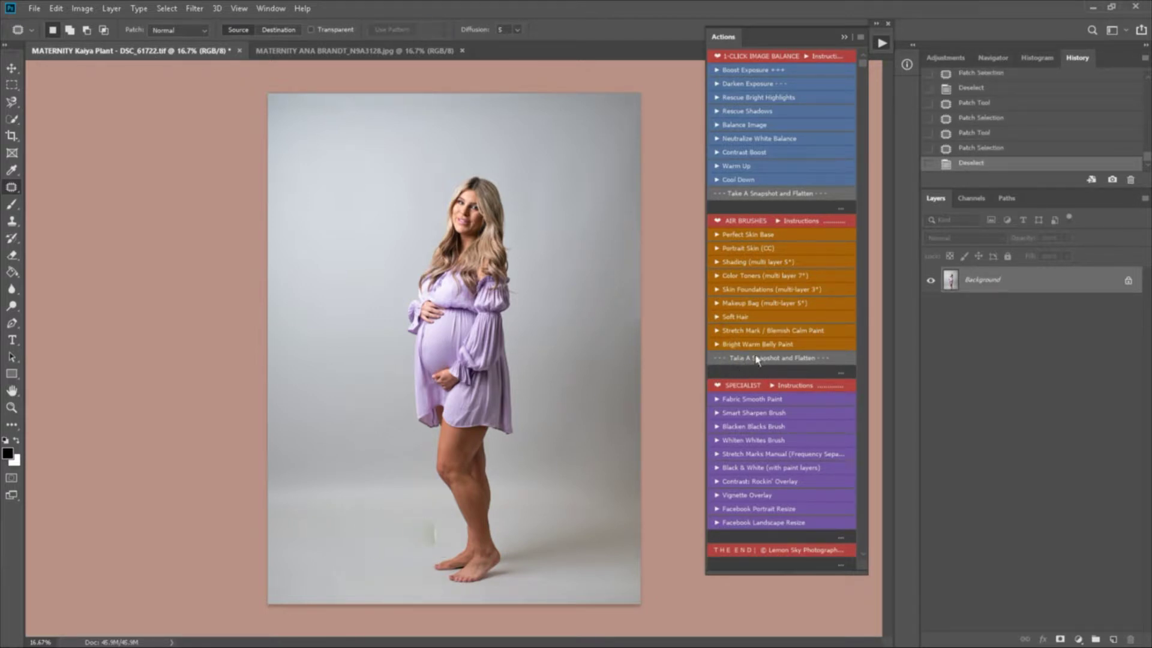
pyautogui.moveTo(450, 541)
pyautogui.mouseDown()
pyautogui.moveTo(438, 536)
pyautogui.moveTo(447, 525)
pyautogui.mouseUp()
pyautogui.moveTo(433, 541)
pyautogui.mouseDown()
pyautogui.moveTo(371, 424)
pyautogui.moveTo(374, 433)
pyautogui.mouseUp()
pyautogui.hotkey('ctrl', 'd')
# - Run the Perfect Skin Base action on the portrait
pyautogui.press('z')
pyautogui.moveTo(465, 216); pyautogui.dragTo(538, 223)
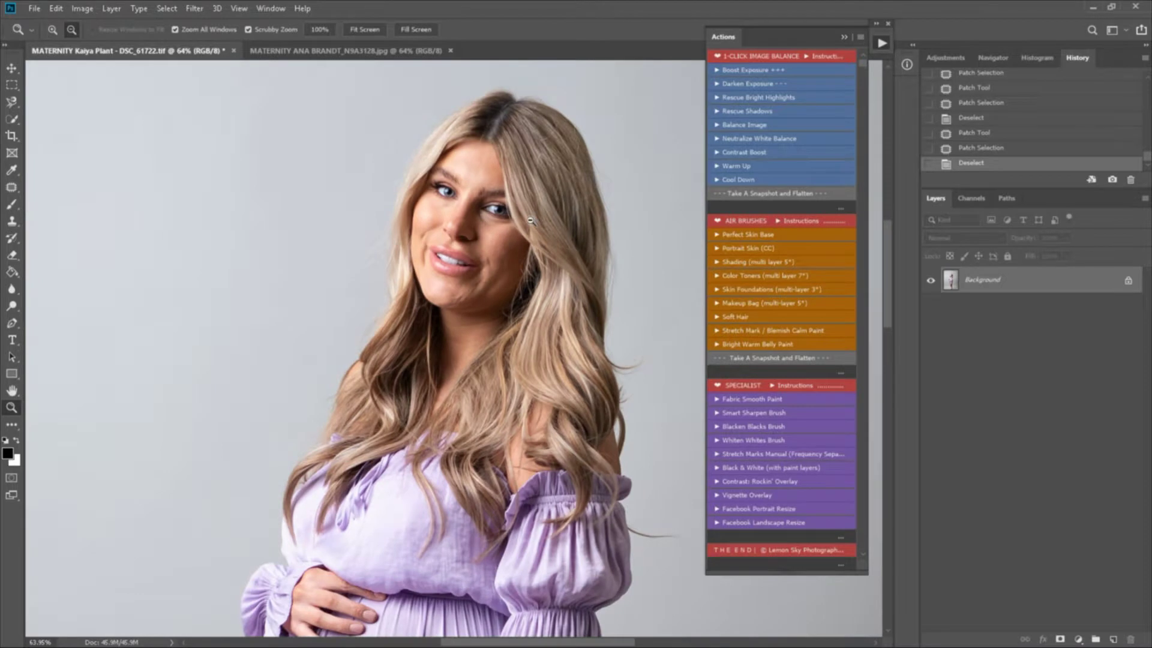
pyautogui.click(763, 234)
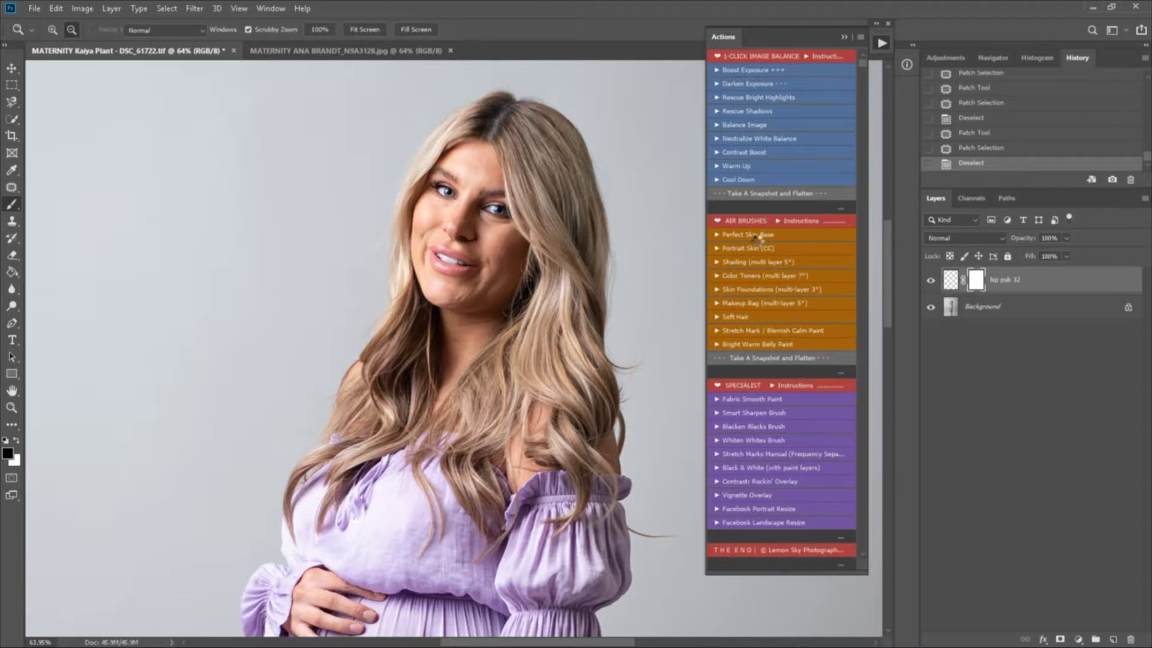
# - Paint the Airbrush Skin Base effect onto the cheeks, forehead and chin with a much smaller brush
pyautogui.press('[')
pyautogui.press('[')
pyautogui.press('[')
pyautogui.press('[')
pyautogui.press('[')
pyautogui.press('[')
pyautogui.press('[')
pyautogui.press('[')
pyautogui.press('[')
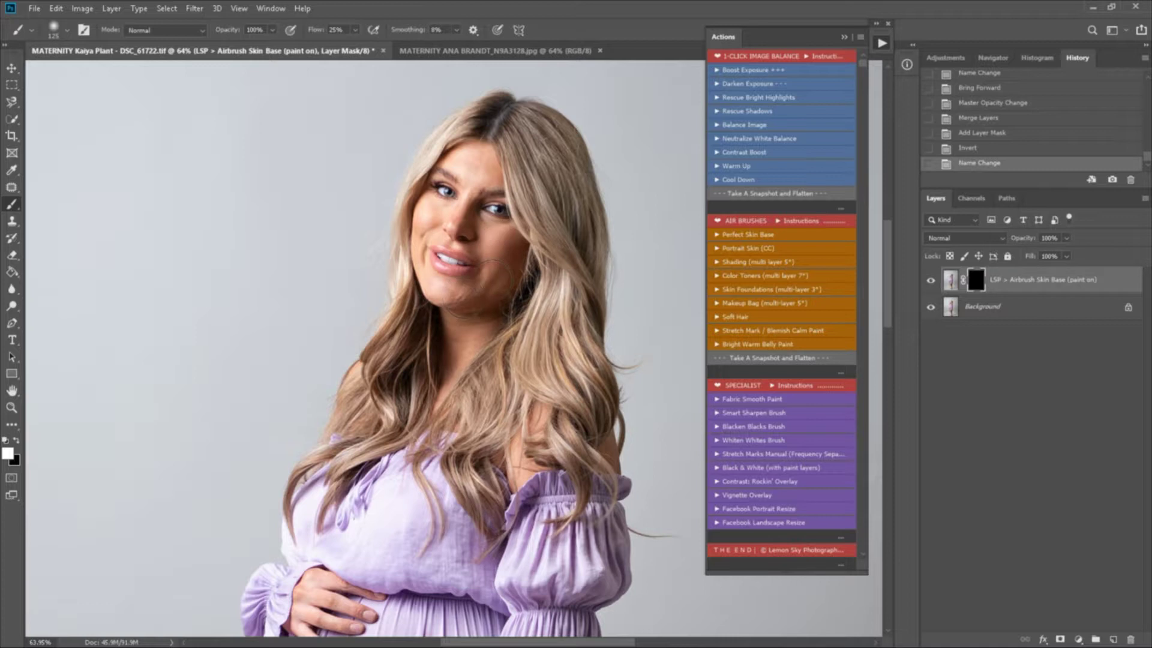
pyautogui.moveTo(427, 234)
pyautogui.mouseDown()
pyautogui.moveTo(426, 204)
pyautogui.moveTo(418, 259)
pyautogui.moveTo(449, 224)
pyautogui.mouseUp()
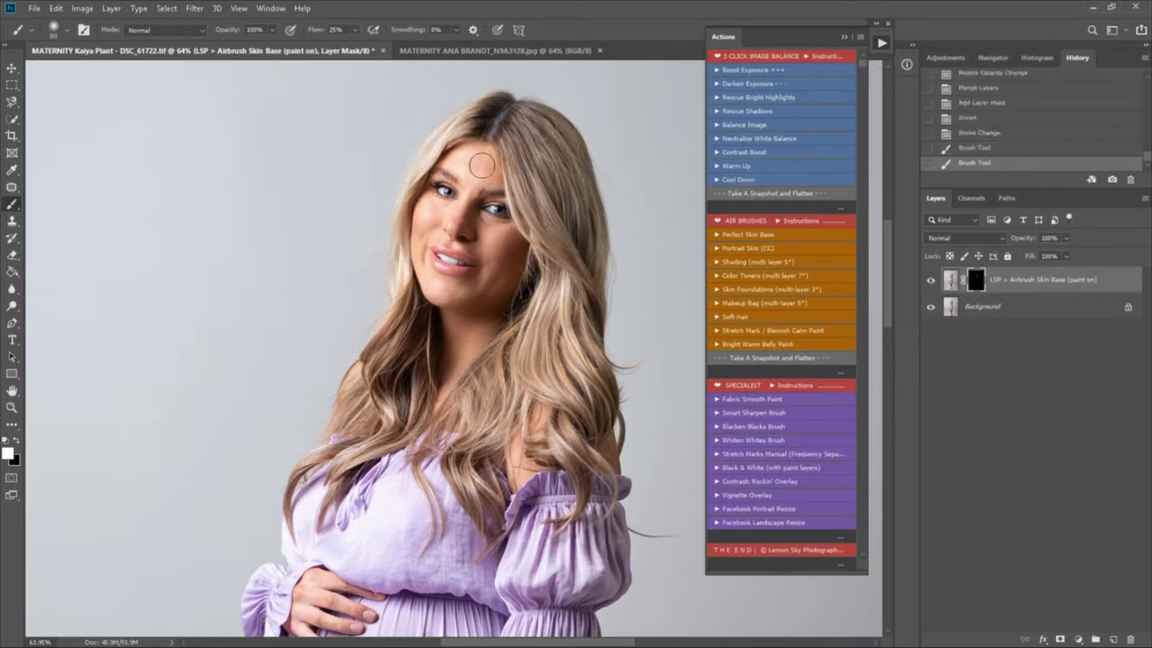
pyautogui.moveTo(483, 165); pyautogui.dragTo(497, 165)
pyautogui.moveTo(448, 290); pyautogui.dragTo(461, 295)
# - Paint the Airbrush Skin Base effect down the thighs, knees and lower legs with a 175 px brush
pyautogui.press('space')
pyautogui.moveTo(423, 629); pyautogui.dragTo(420, 606)
pyautogui.moveTo(420, 607); pyautogui.dragTo(427, 125)
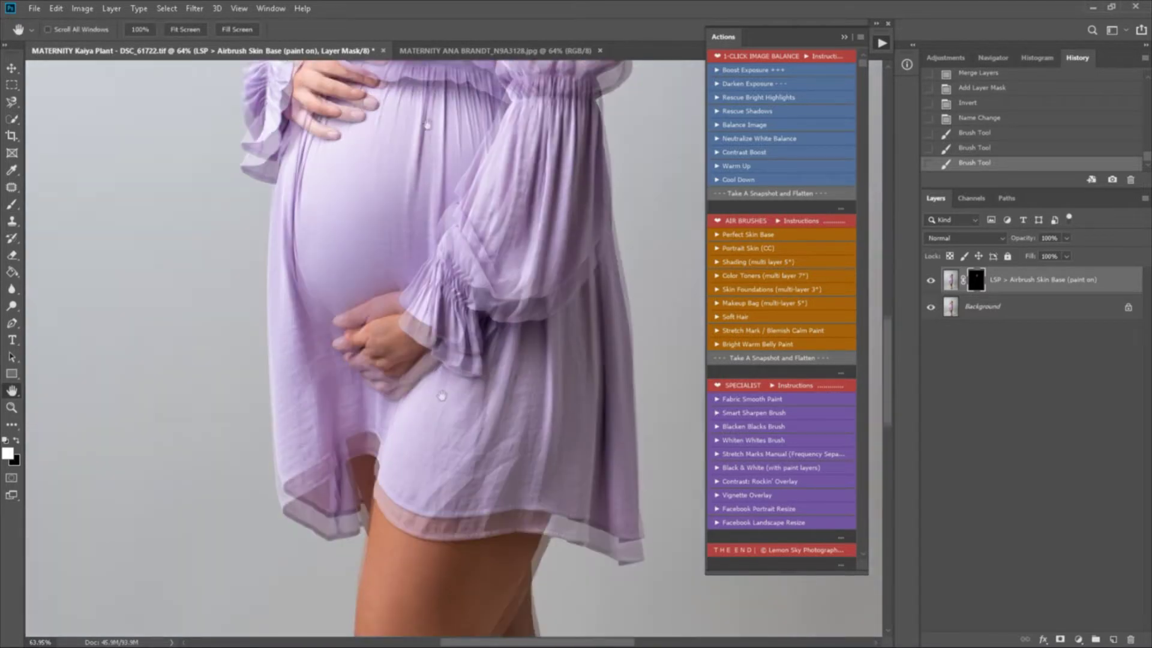
pyautogui.moveTo(441, 396); pyautogui.dragTo(440, 337)
pyautogui.moveTo(446, 544); pyautogui.dragTo(423, 319)
pyautogui.press(']')
pyautogui.press(']')
pyautogui.press(']')
pyautogui.press(']')
pyautogui.moveTo(397, 274)
pyautogui.mouseDown()
pyautogui.moveTo(378, 354)
pyautogui.moveTo(387, 379)
pyautogui.moveTo(419, 356)
pyautogui.moveTo(399, 419)
pyautogui.moveTo(372, 323)
pyautogui.moveTo(477, 542)
pyautogui.moveTo(431, 400)
pyautogui.moveTo(488, 570)
pyautogui.moveTo(379, 379)
pyautogui.moveTo(378, 256)
pyautogui.moveTo(363, 366)
pyautogui.moveTo(371, 245)
pyautogui.moveTo(465, 258)
pyautogui.moveTo(411, 398)
pyautogui.mouseUp()
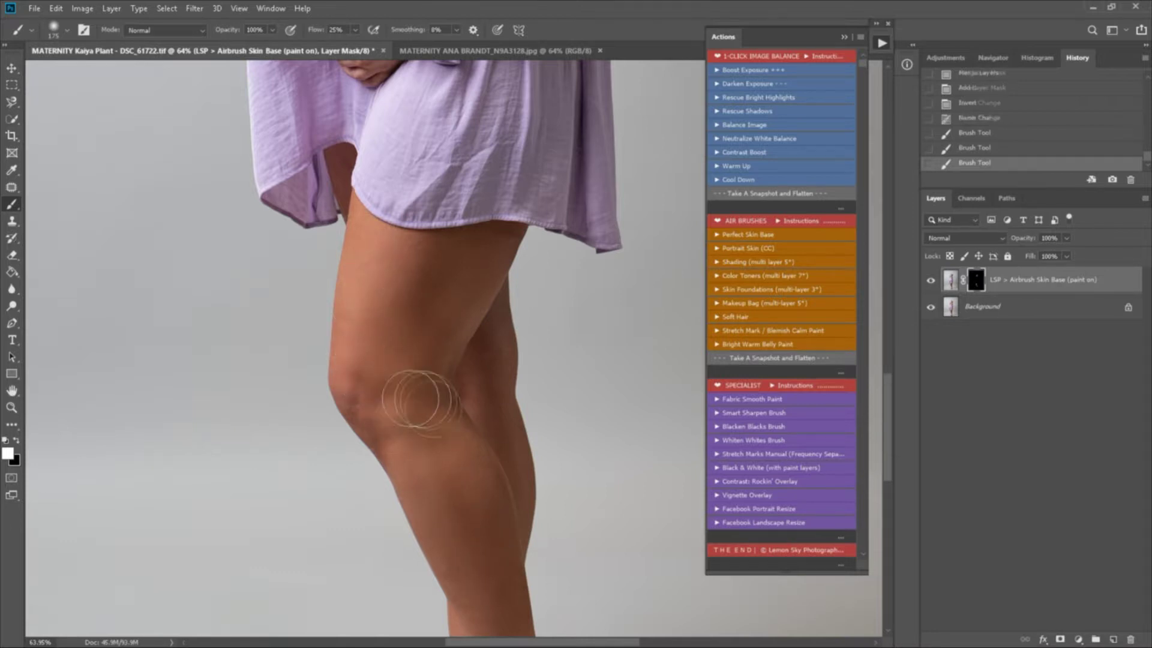
pyautogui.scroll(-5, 444, 390)
pyautogui.moveTo(506, 585)
pyautogui.mouseDown()
pyautogui.moveTo(540, 548)
pyautogui.moveTo(414, 573)
pyautogui.mouseUp()
pyautogui.moveTo(463, 418)
pyautogui.mouseDown()
pyautogui.moveTo(478, 342)
pyautogui.moveTo(467, 361)
pyautogui.mouseUp()
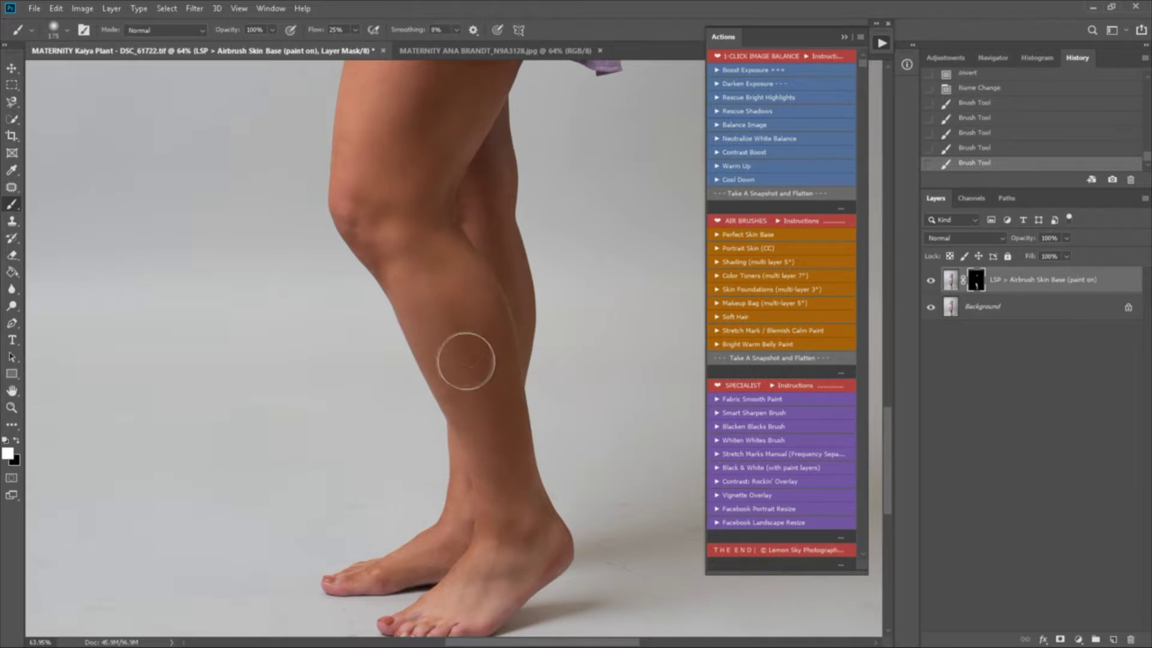
# - Return to the face and run the multi-layer Makeup Bag action
pyautogui.keyDown('alt'); pyautogui.click(476, 389); pyautogui.keyUp('alt')
pyautogui.moveTo(483, 237); pyautogui.dragTo(468, 602)
pyautogui.moveTo(513, 120); pyautogui.dragTo(492, 389)
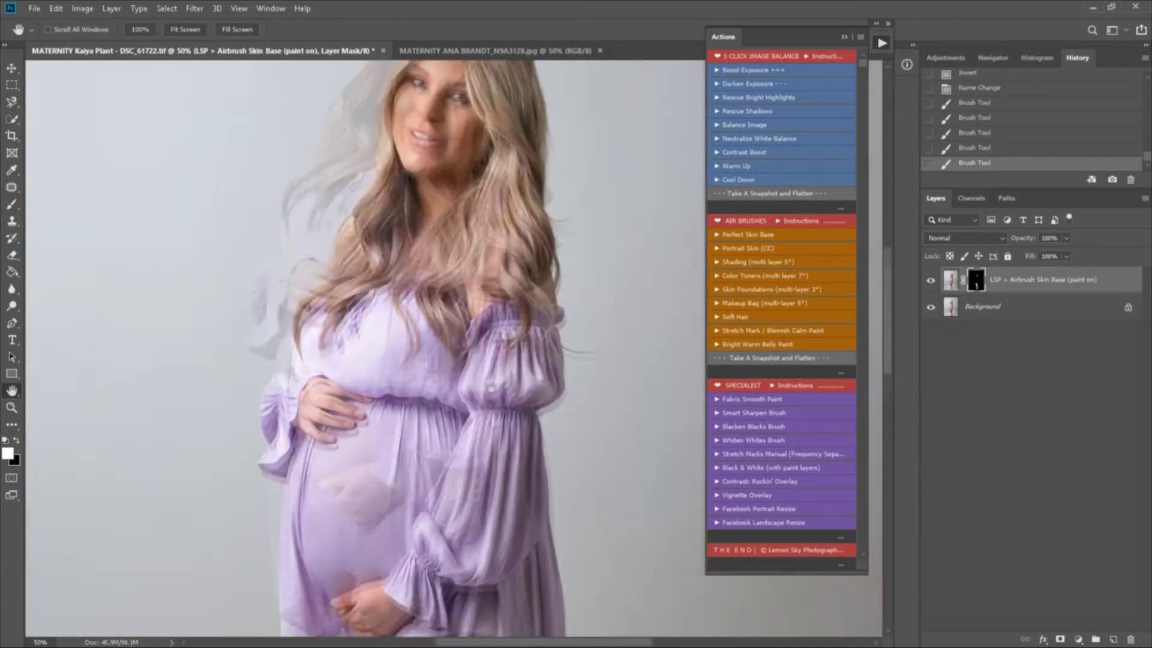
pyautogui.scroll(3, 482, 278)
pyautogui.press('z')
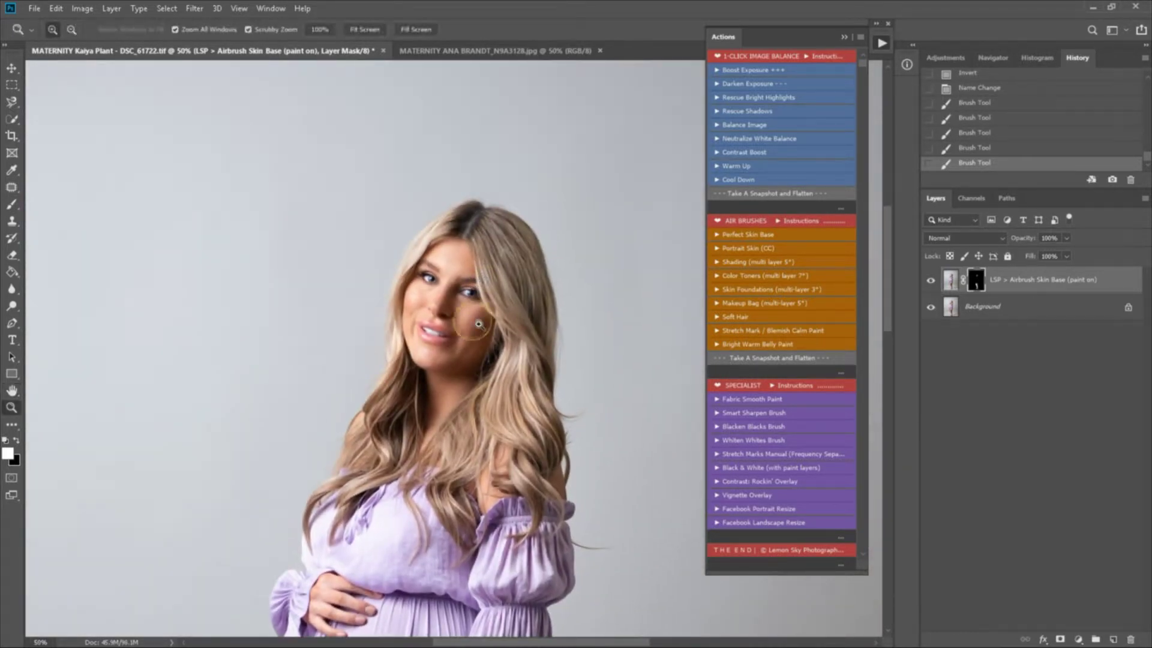
pyautogui.scroll(2, 484, 324)
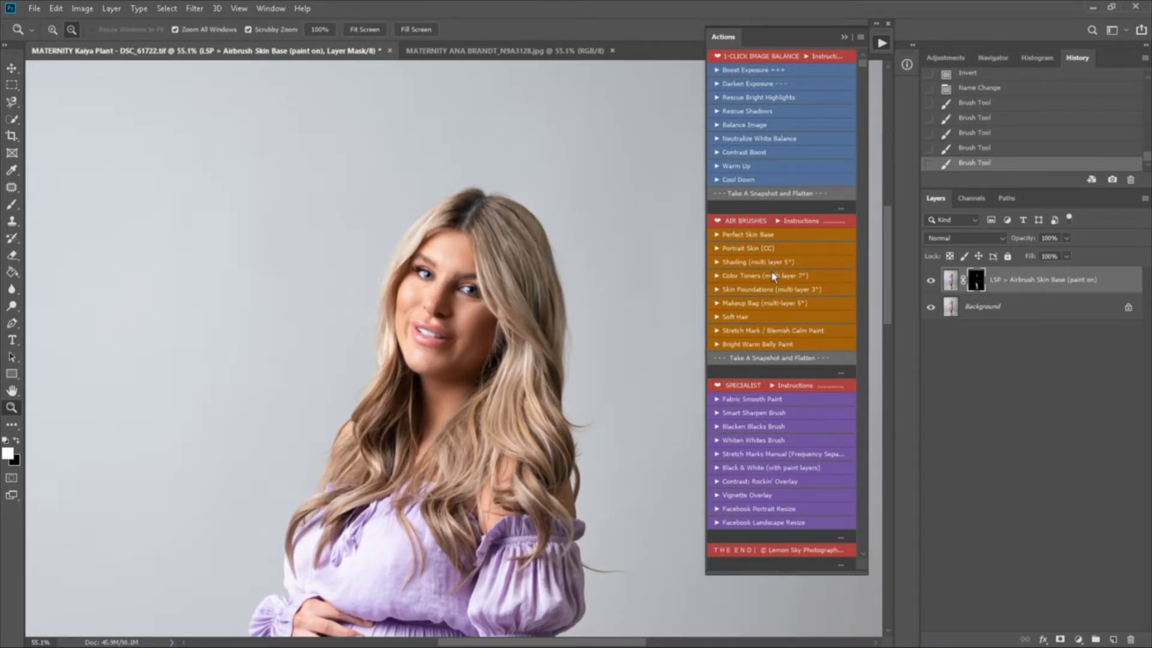
pyautogui.click(771, 289)
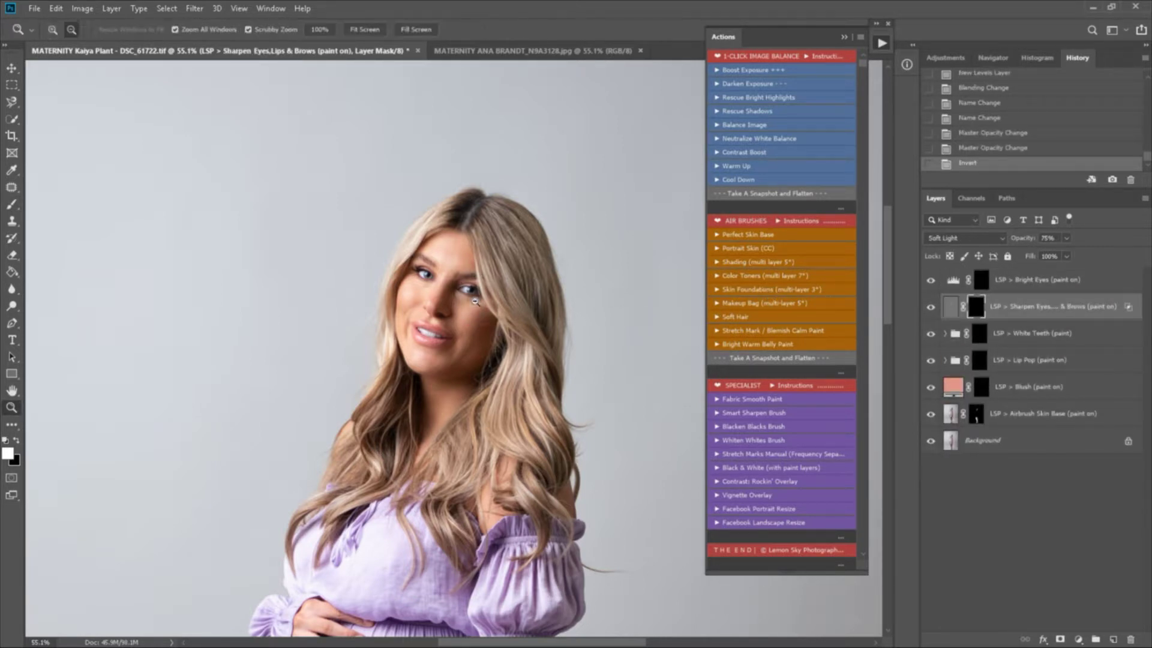
# - Paint the Sharpen Eyes, Lips & Brows effect over the eyes, lips and hair
pyautogui.scroll(4, 503, 312)
pyautogui.press('b')
pyautogui.moveTo(474, 282)
pyautogui.mouseDown()
pyautogui.moveTo(464, 284)
pyautogui.moveTo(467, 263)
pyautogui.mouseUp()
pyautogui.moveTo(392, 340); pyautogui.dragTo(389, 362)
pyautogui.moveTo(515, 163)
pyautogui.mouseDown()
pyautogui.moveTo(533, 396)
pyautogui.moveTo(546, 388)
pyautogui.mouseUp()
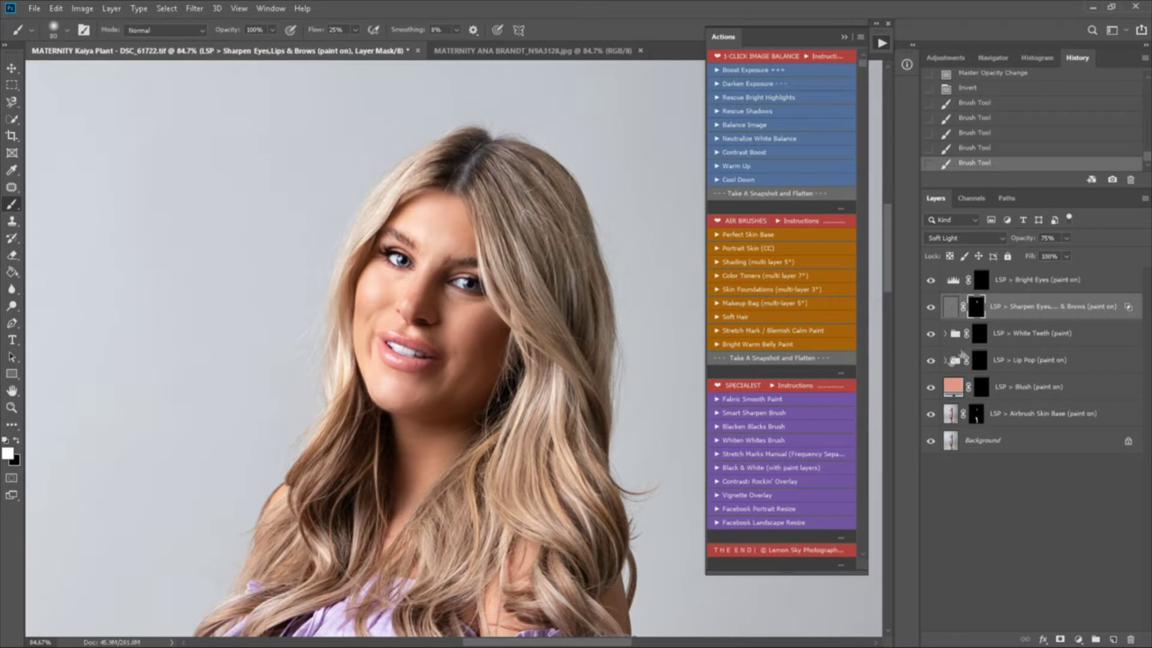
# - Paint the Lip Pop effect onto the lips, Blush onto the cheek, and Bright Eyes onto the eyes
pyautogui.click(980, 337)
pyautogui.click(979, 360)
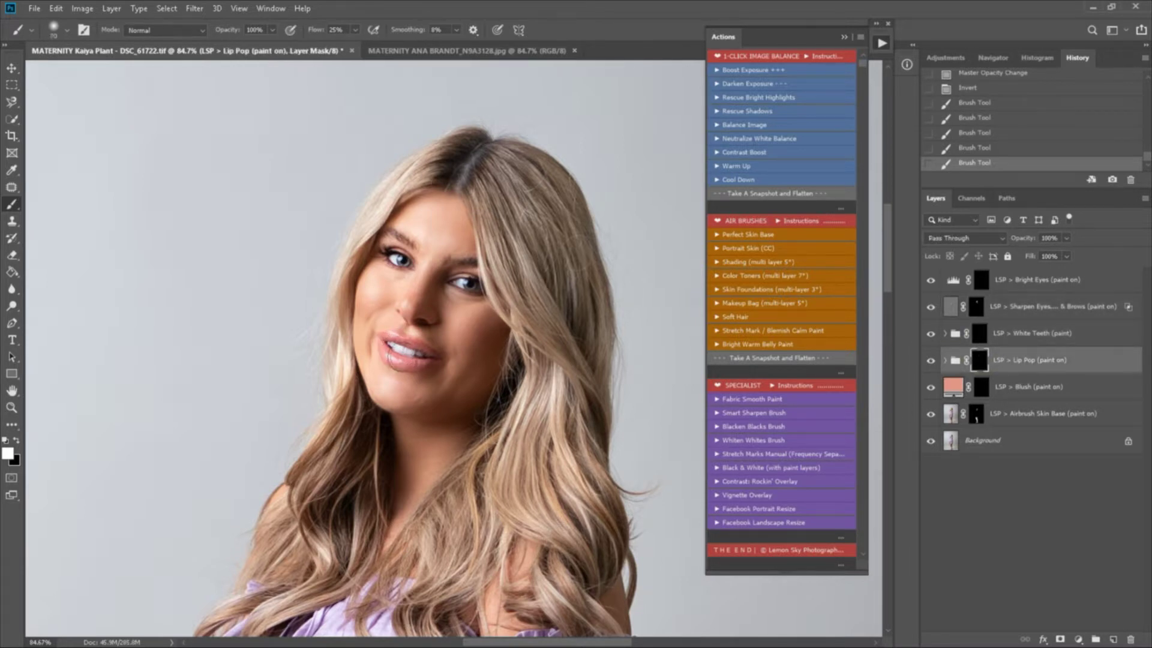
pyautogui.moveTo(385, 335); pyautogui.dragTo(433, 349)
pyautogui.moveTo(387, 354); pyautogui.dragTo(431, 362)
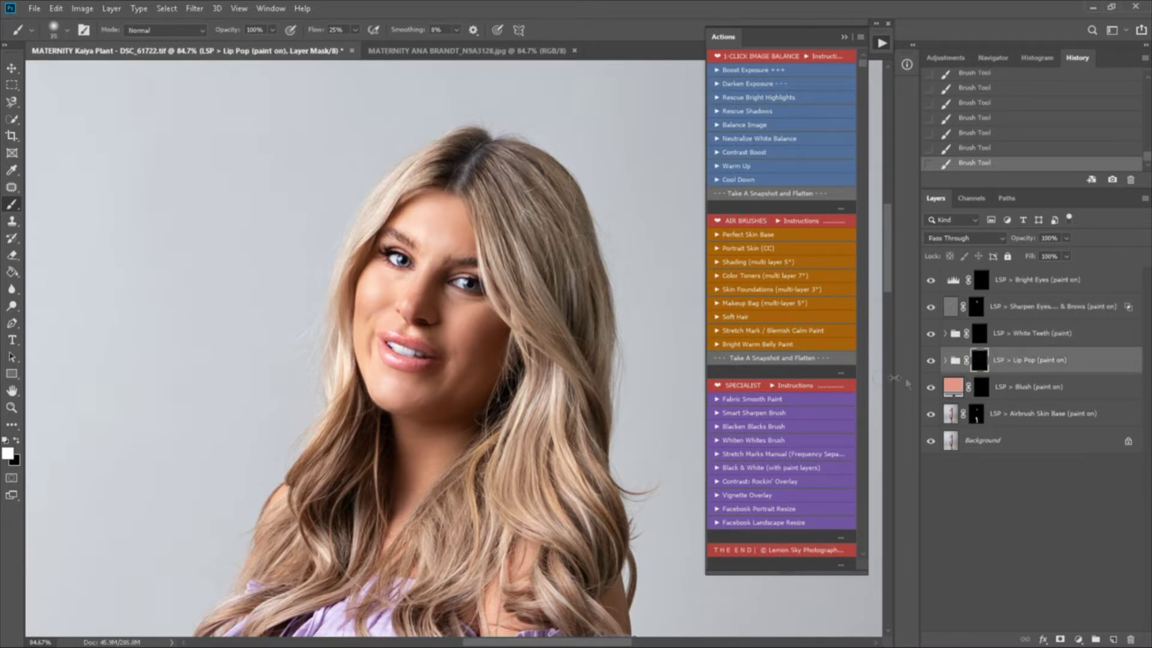
pyautogui.click(980, 387)
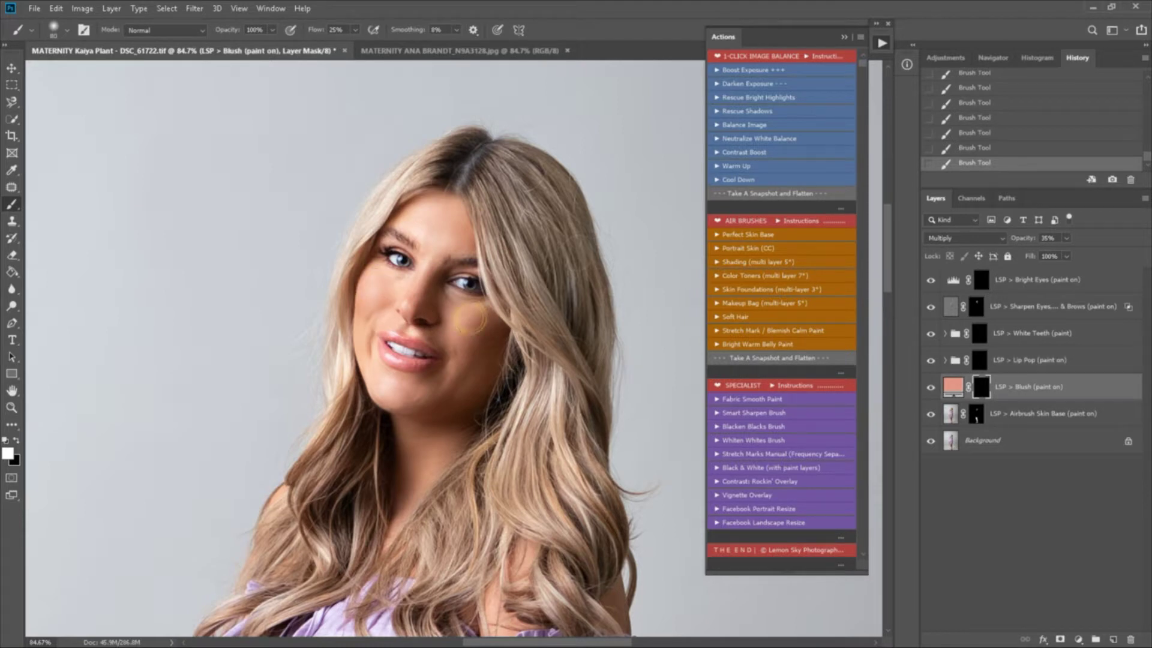
pyautogui.click(980, 281)
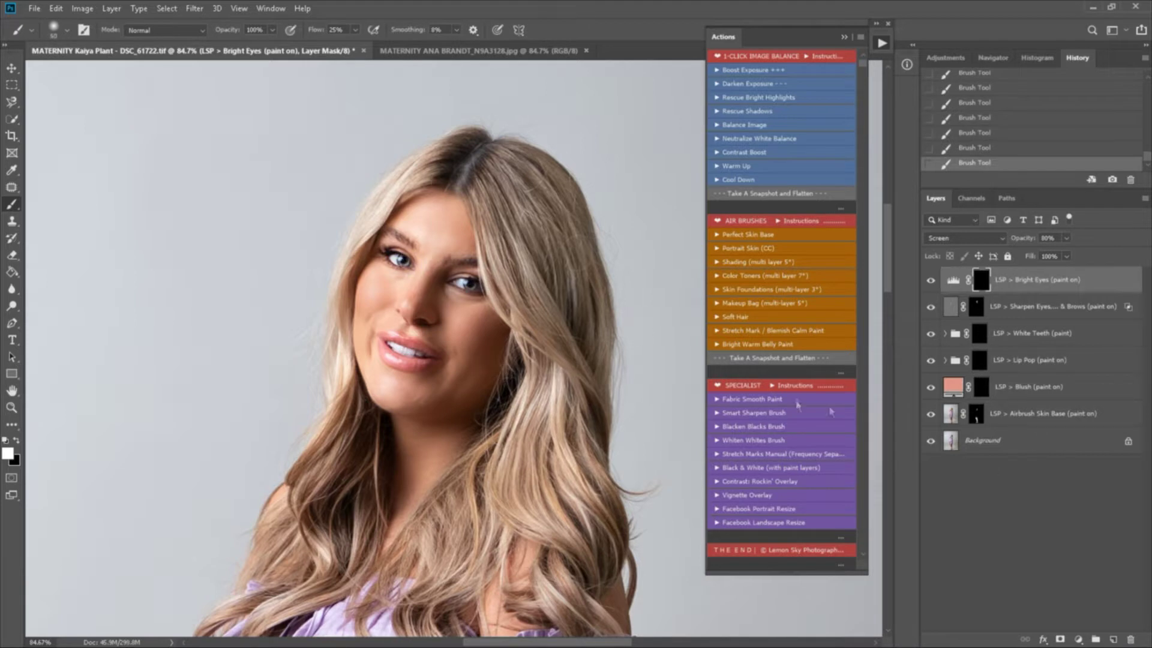
# - Flatten the makeup layers, run the Shading action, and paint Brighten & Lift over the face, neck and chest with a larger brush
pyautogui.click(797, 359)
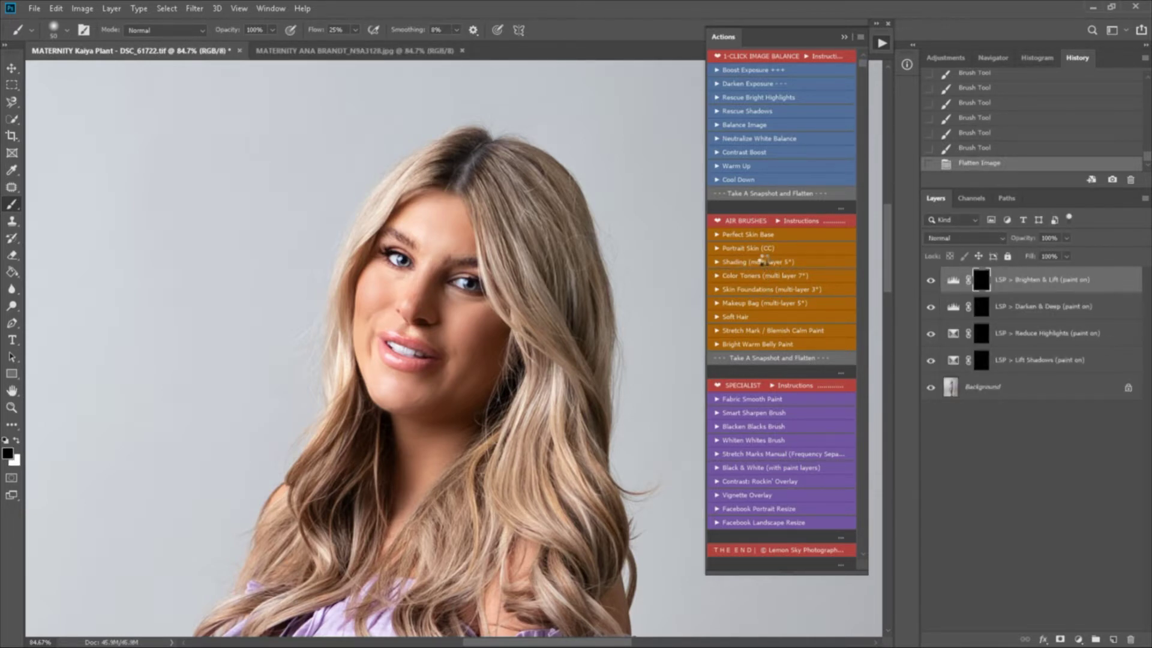
pyautogui.press(']')
pyautogui.press(']')
pyautogui.press(']')
pyautogui.press(']')
pyautogui.press(']')
pyautogui.press(']')
pyautogui.press(']')
pyautogui.press(']')
pyautogui.press(']')
pyautogui.press(']')
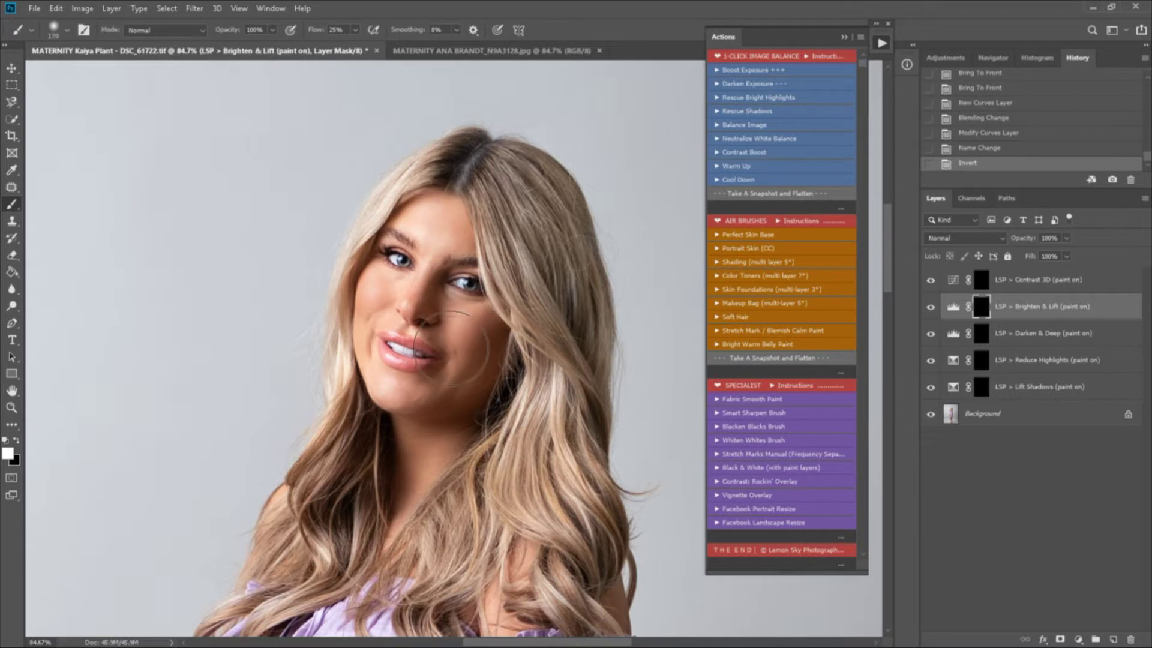
pyautogui.click(433, 349)
pyautogui.click(432, 440)
pyautogui.click(414, 513)
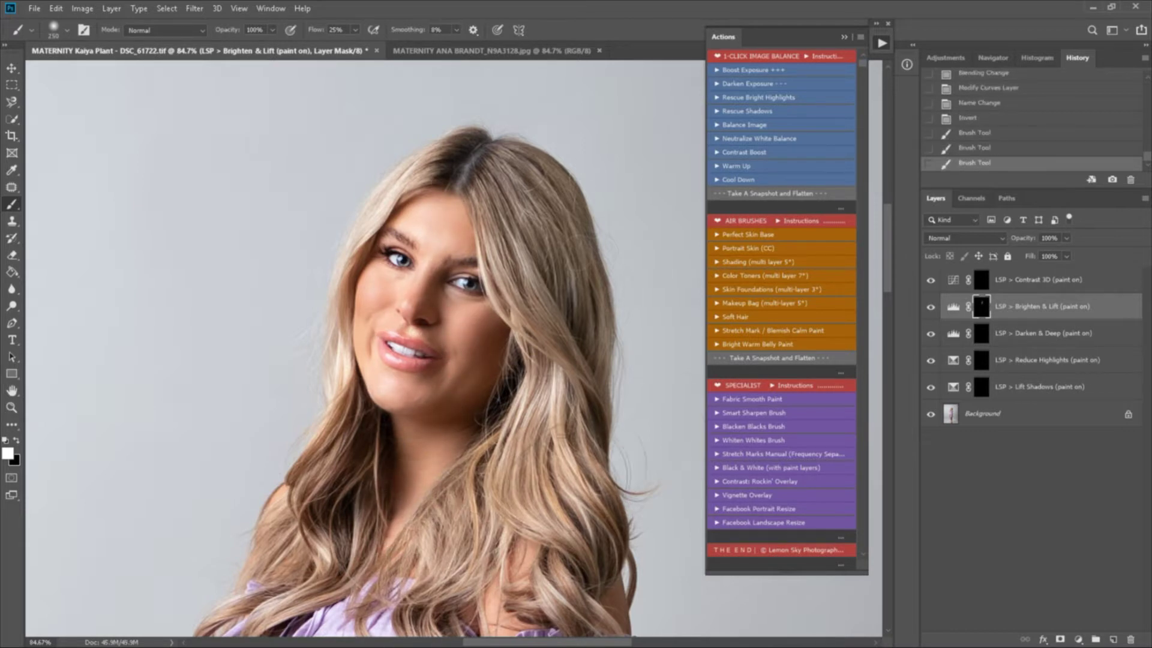
# - Paint the Reduce Highlights effect over the forehead, cheek and chin with a 125 px brush
pyautogui.click(982, 335)
pyautogui.click(981, 363)
pyautogui.press('[')
pyautogui.press('[')
pyautogui.press('[')
pyautogui.press('[')
pyautogui.click(424, 224)
pyautogui.moveTo(380, 297); pyautogui.dragTo(378, 396)
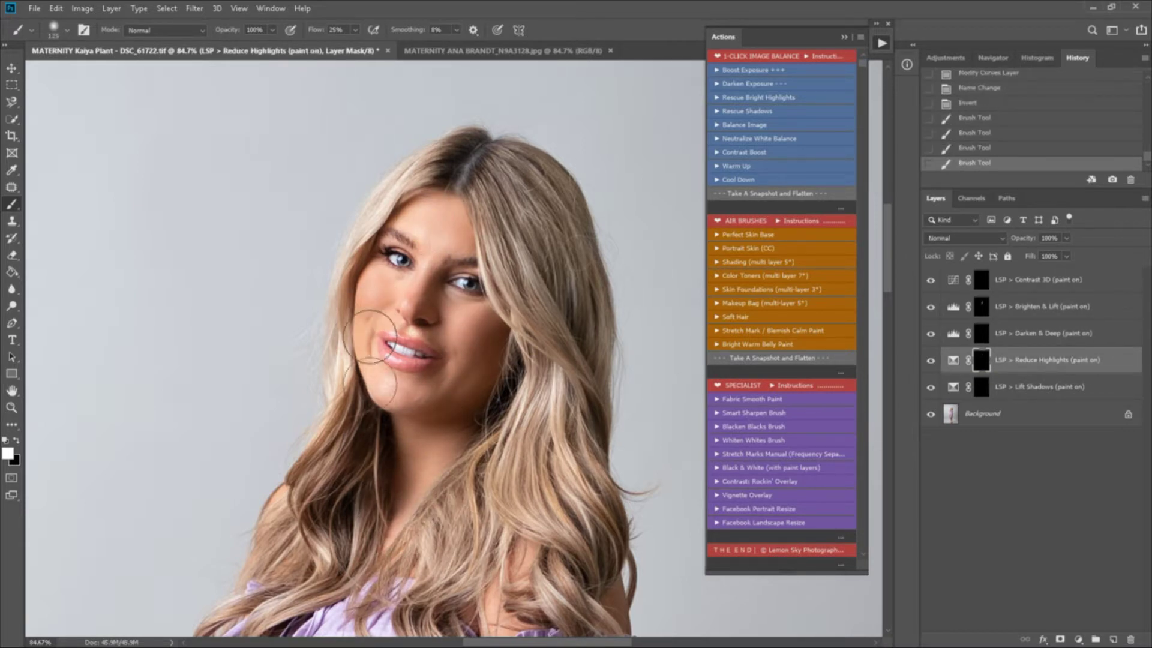
# - Paint the Reduce Highlights effect over the bright chest area of the dress
pyautogui.press('z')
pyautogui.keyDown('alt'); pyautogui.click(376, 572); pyautogui.keyUp('alt')
pyautogui.moveTo(377, 573); pyautogui.dragTo(382, 264)
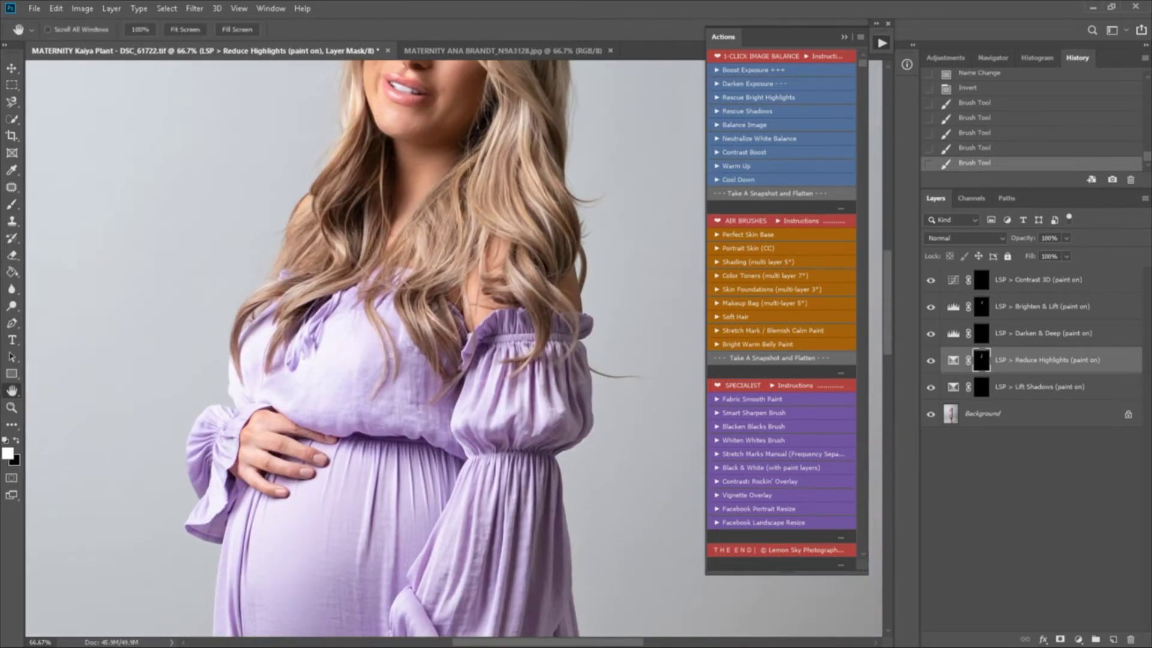
pyautogui.moveTo(360, 315); pyautogui.dragTo(262, 369)
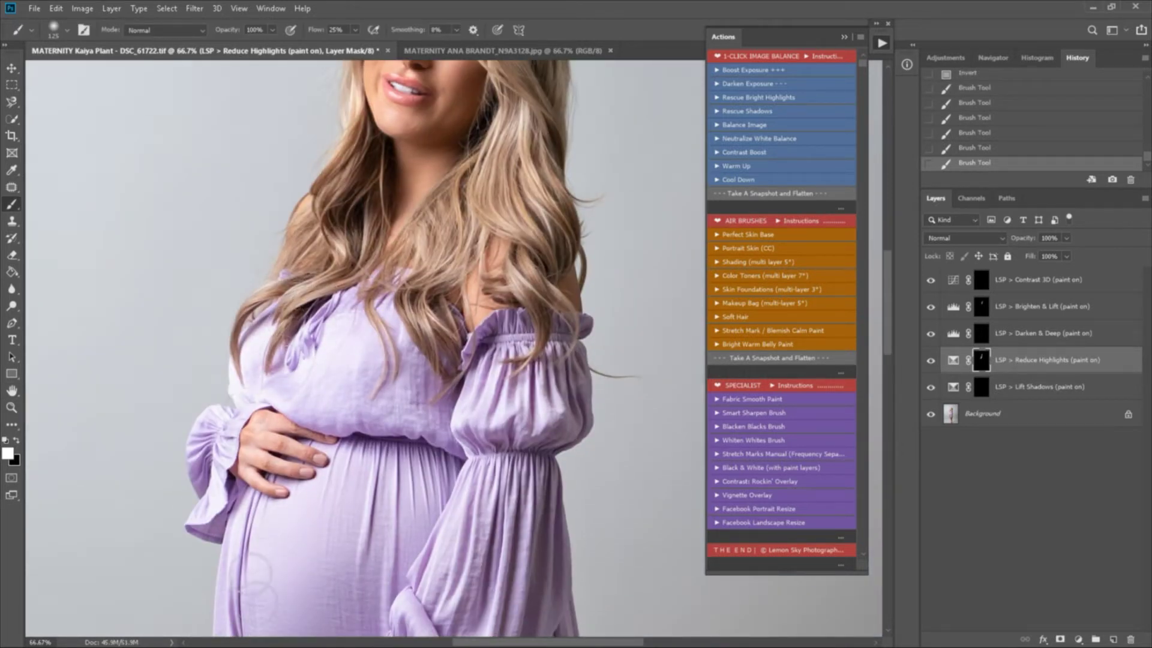
# - Paint the Reduce Highlights effect over the belly with a 243 px brush, and compare with the layer hidden
pyautogui.press('z')
pyautogui.moveTo(330, 414)
pyautogui.mouseDown()
pyautogui.moveTo(299, 543)
pyautogui.moveTo(332, 363)
pyautogui.mouseUp()
pyautogui.keyDown('alt'); pyautogui.click(301, 545); pyautogui.keyUp('alt')
pyautogui.keyDown('alt'); pyautogui.click(301, 545); pyautogui.keyUp('alt')
pyautogui.press('b')
pyautogui.rightClick(356, 370)
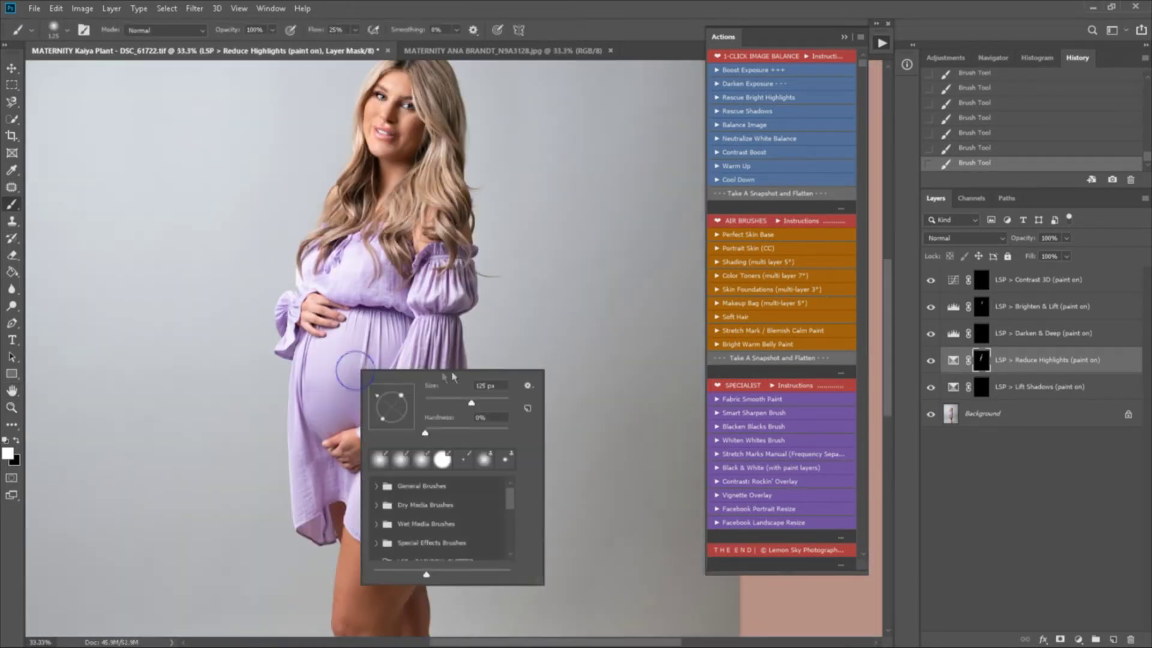
pyautogui.click(488, 385)
pyautogui.write('243')
pyautogui.press('Return')
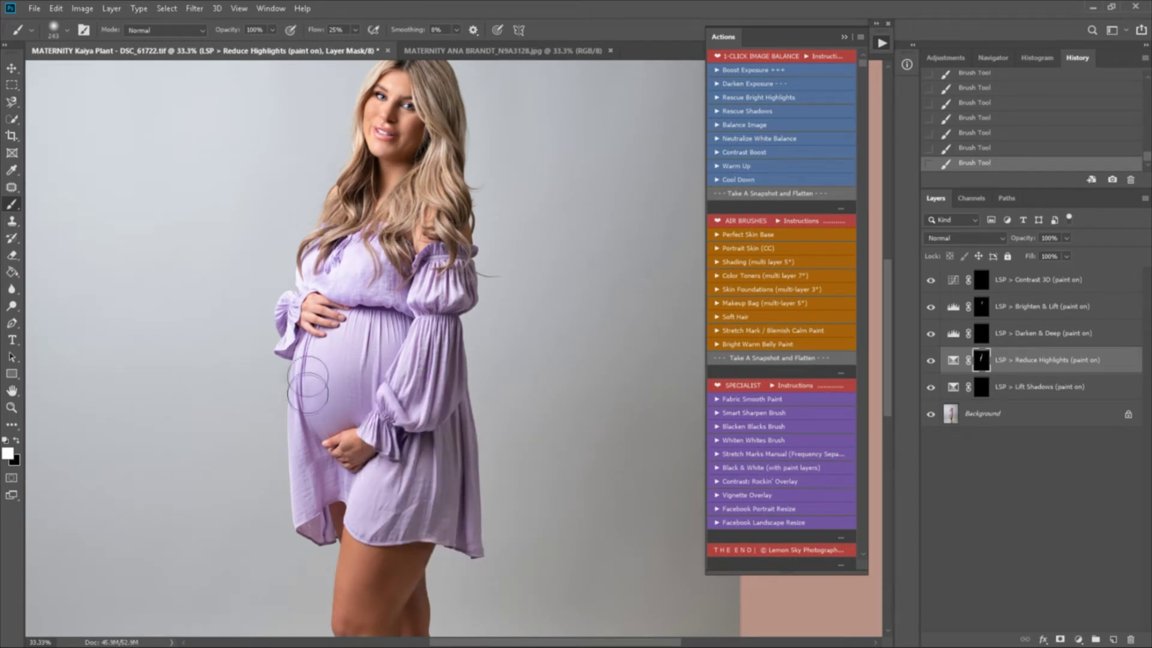
pyautogui.click(931, 361)
pyautogui.click(932, 362)
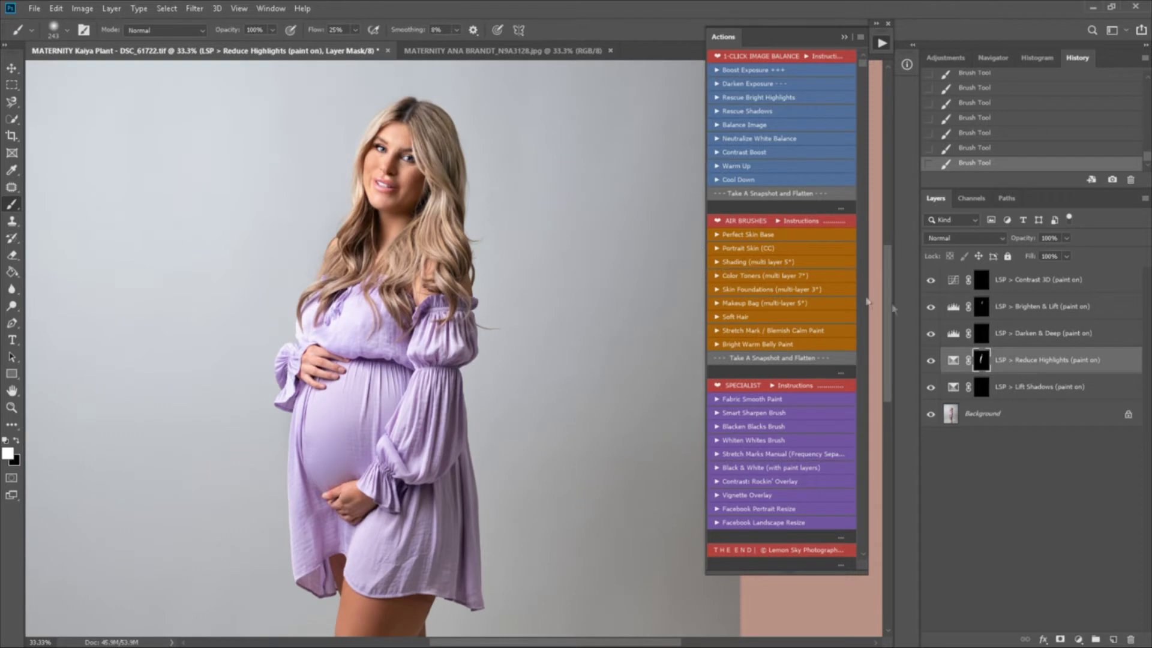
# - Paint Brighten & Lift on the figure and Darken & Deep down the dress with a 300 px brush
pyautogui.click(981, 307)
pyautogui.press(']')
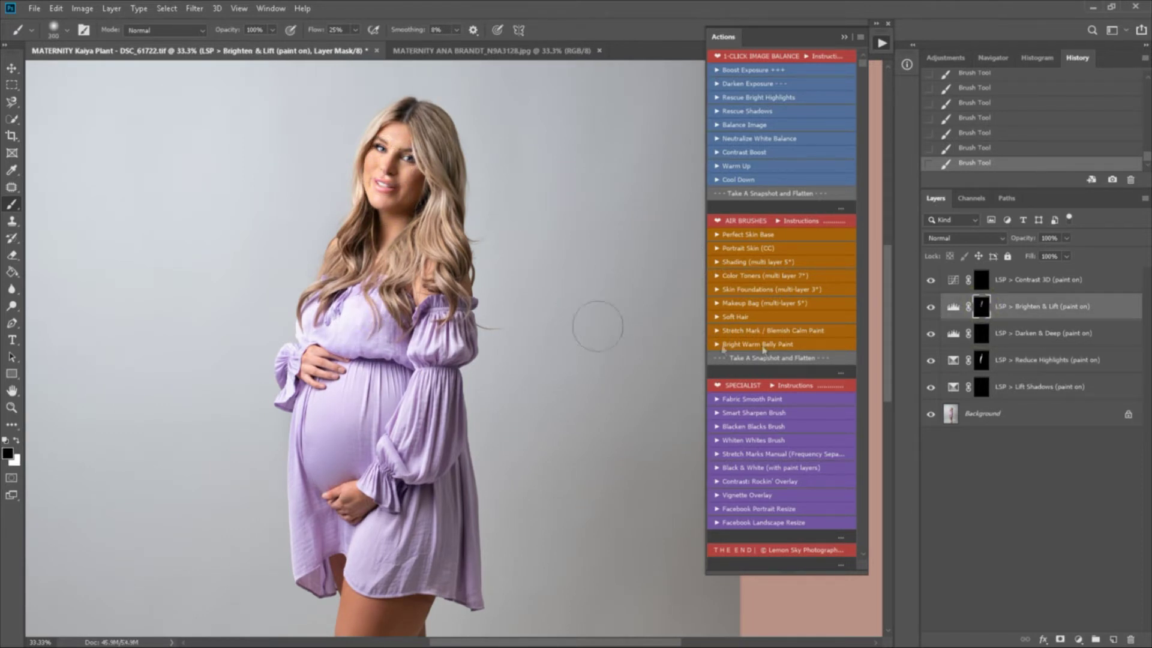
pyautogui.click(981, 333)
pyautogui.moveTo(369, 309)
pyautogui.mouseDown()
pyautogui.moveTo(338, 325)
pyautogui.moveTo(399, 243)
pyautogui.moveTo(429, 240)
pyautogui.moveTo(423, 491)
pyautogui.moveTo(360, 548)
pyautogui.mouseUp()
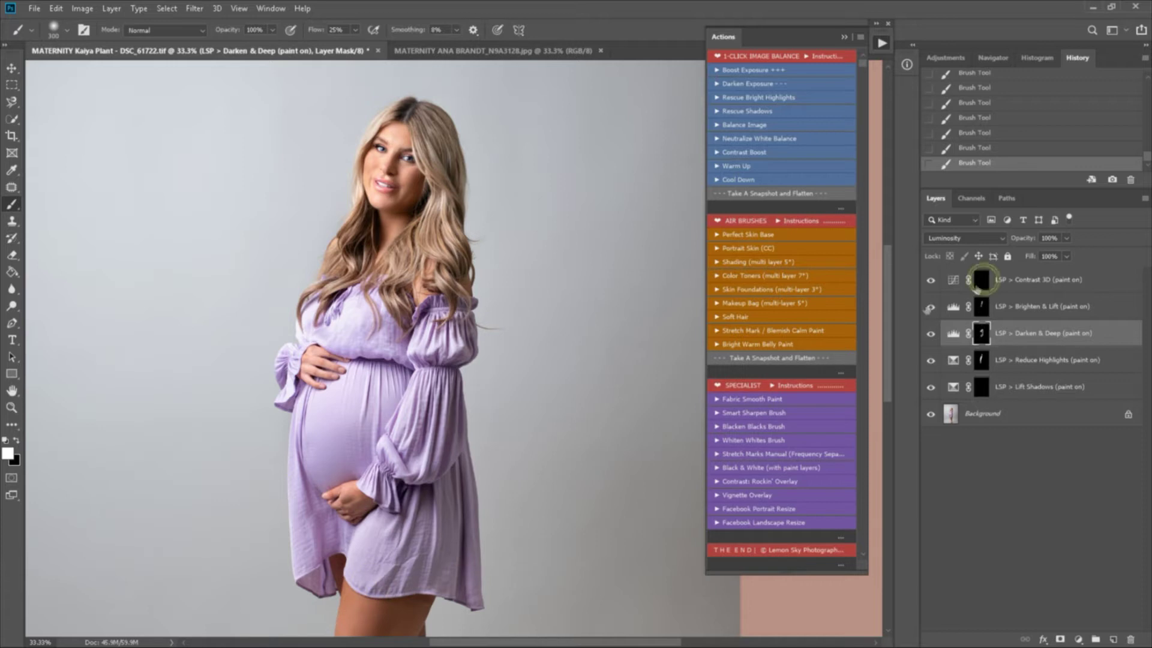
# - Paint the Contrast 3D effect over the belly and lower arm area of the dress
pyautogui.click(982, 281)
pyautogui.moveTo(325, 406); pyautogui.dragTo(384, 460)
# - Paint the Brighten & Lift effect over the bare legs, and select the Darken & Deep mask
pyautogui.press('z')
pyautogui.keyDown('alt'); pyautogui.click(407, 421); pyautogui.keyUp('alt')
pyautogui.keyDown('alt'); pyautogui.click(407, 421); pyautogui.keyUp('alt')
pyautogui.keyDown('alt'); pyautogui.click(407, 422); pyautogui.keyUp('alt')
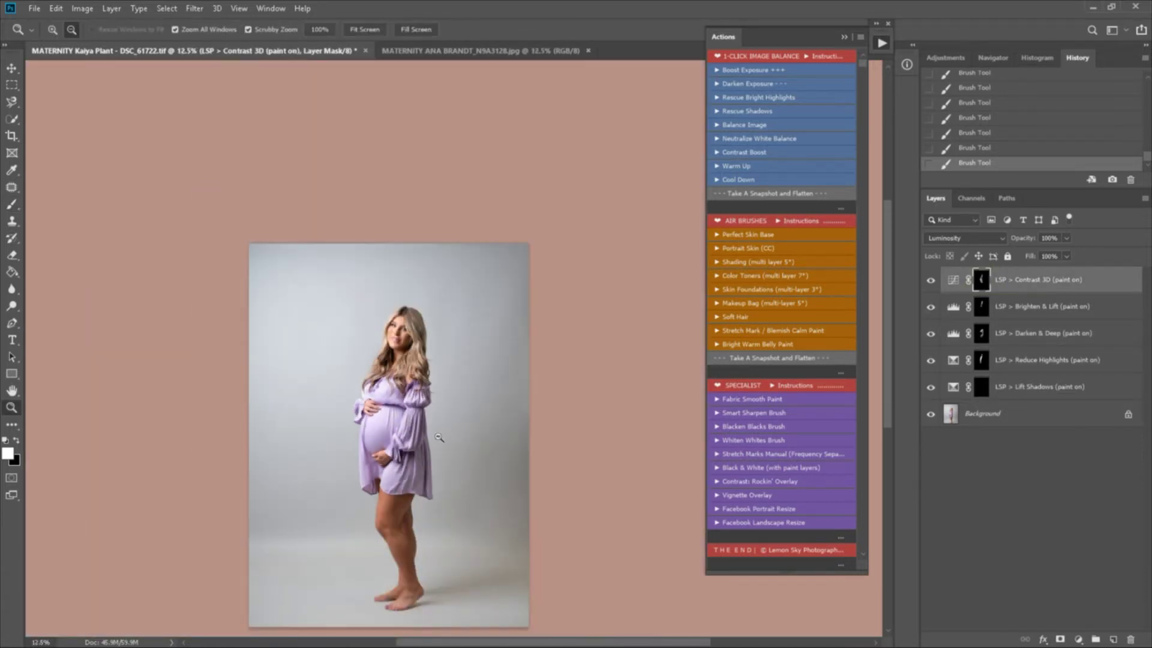
pyautogui.scroll(-3, 439, 441)
pyautogui.click(981, 307)
pyautogui.press('b')
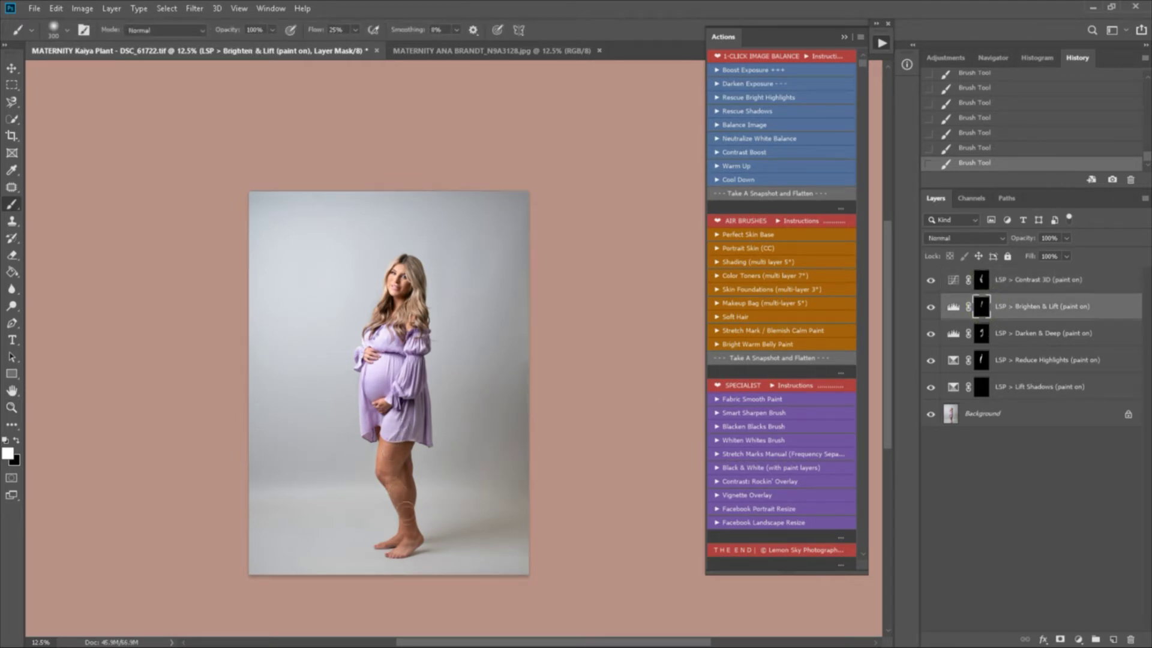
pyautogui.moveTo(405, 538)
pyautogui.mouseDown()
pyautogui.moveTo(399, 478)
pyautogui.moveTo(418, 414)
pyautogui.mouseUp()
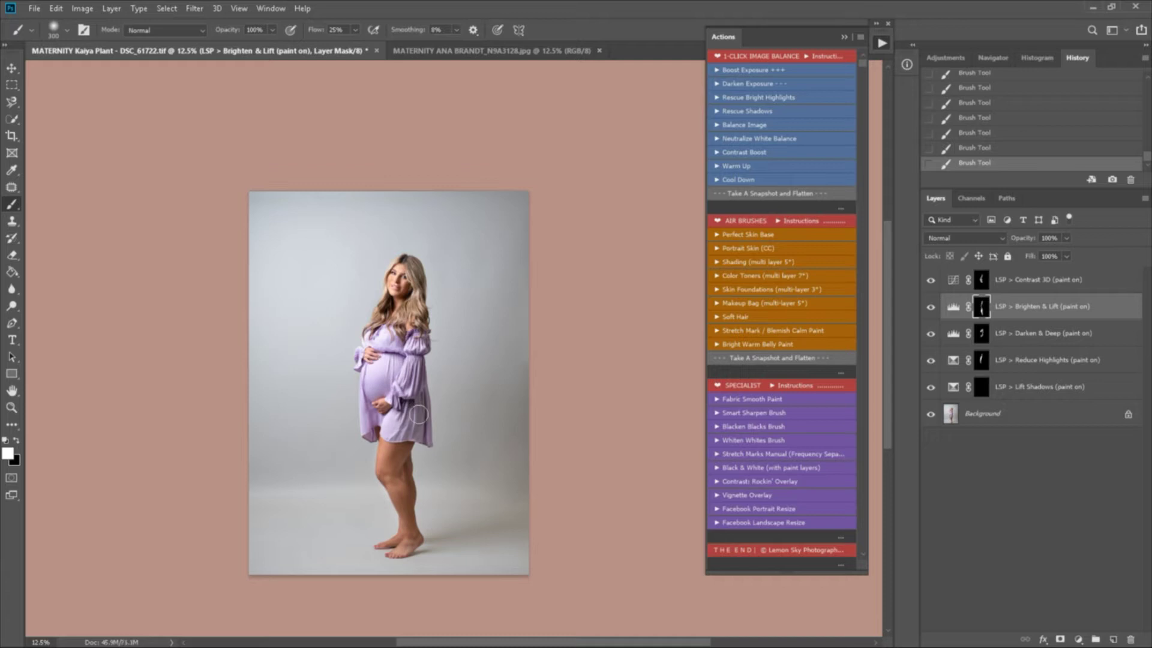
pyautogui.click(981, 360)
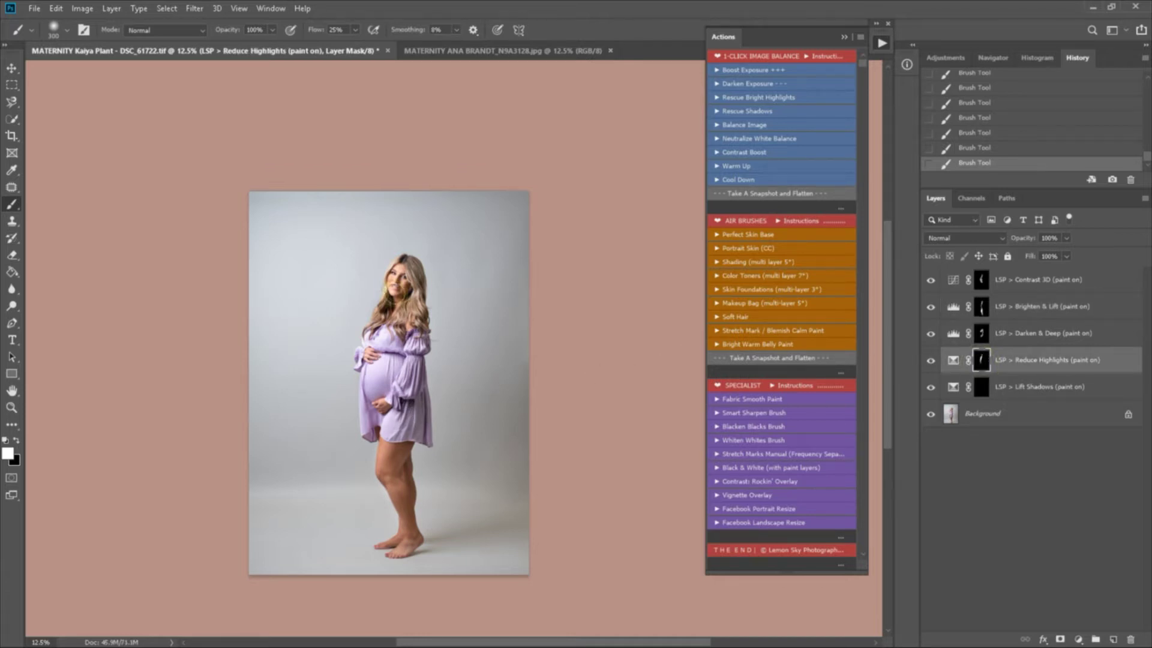
pyautogui.click(979, 333)
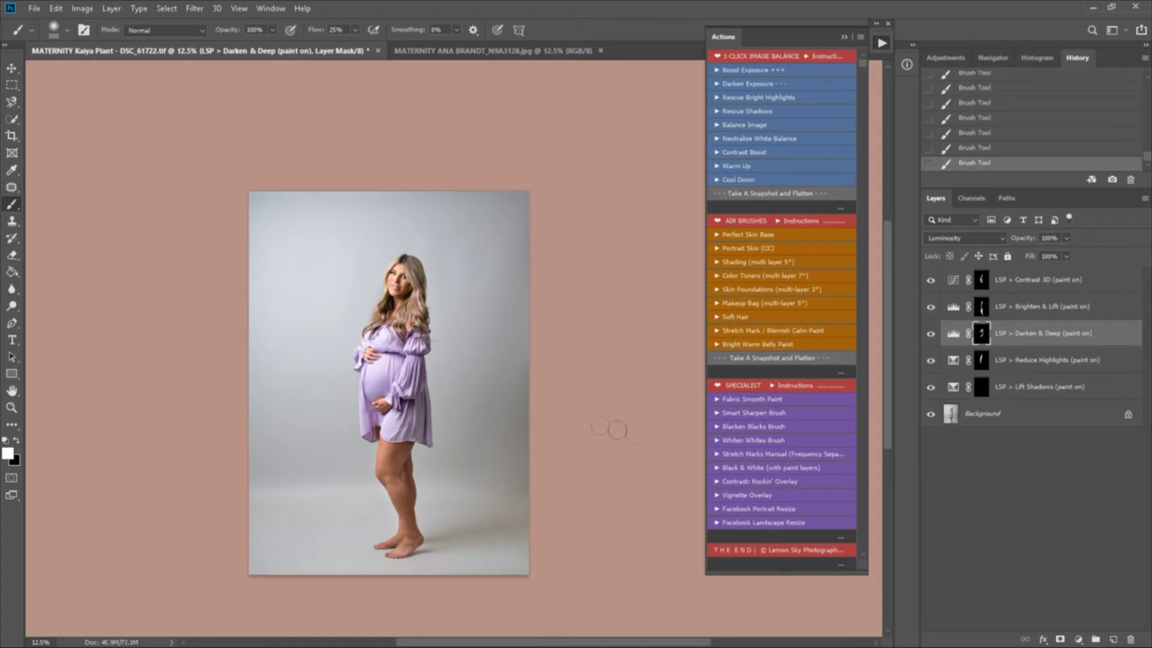
# - Take a snapshot and flatten the image both before and after adding the Vignette Overlay
pyautogui.click(783, 359)
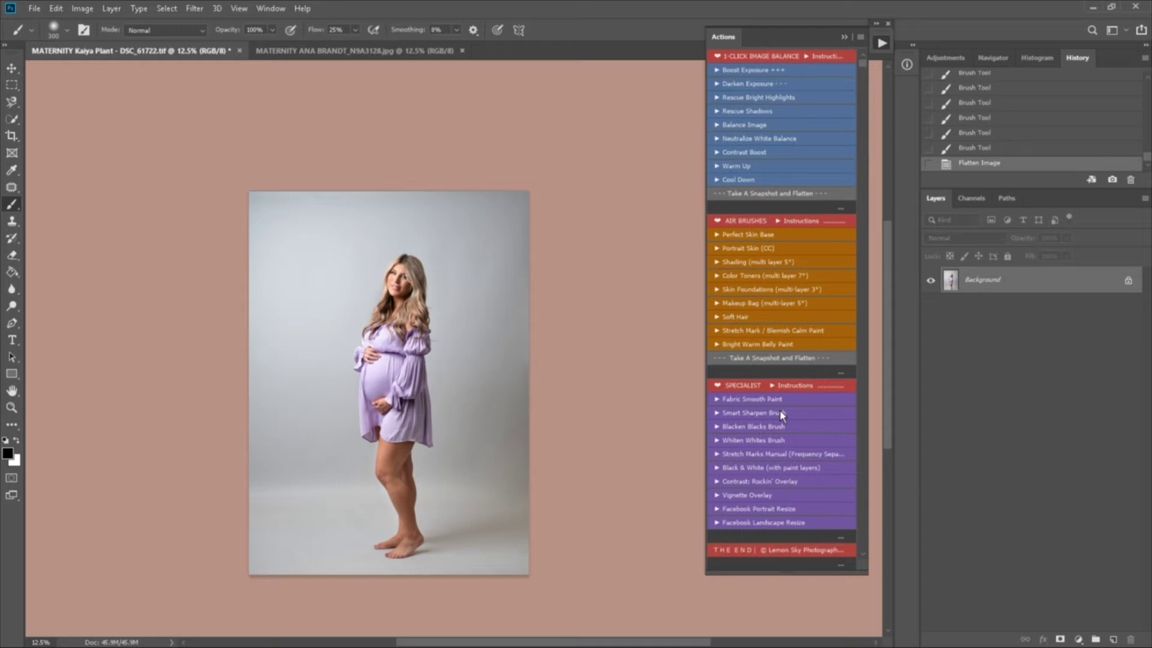
pyautogui.click(775, 497)
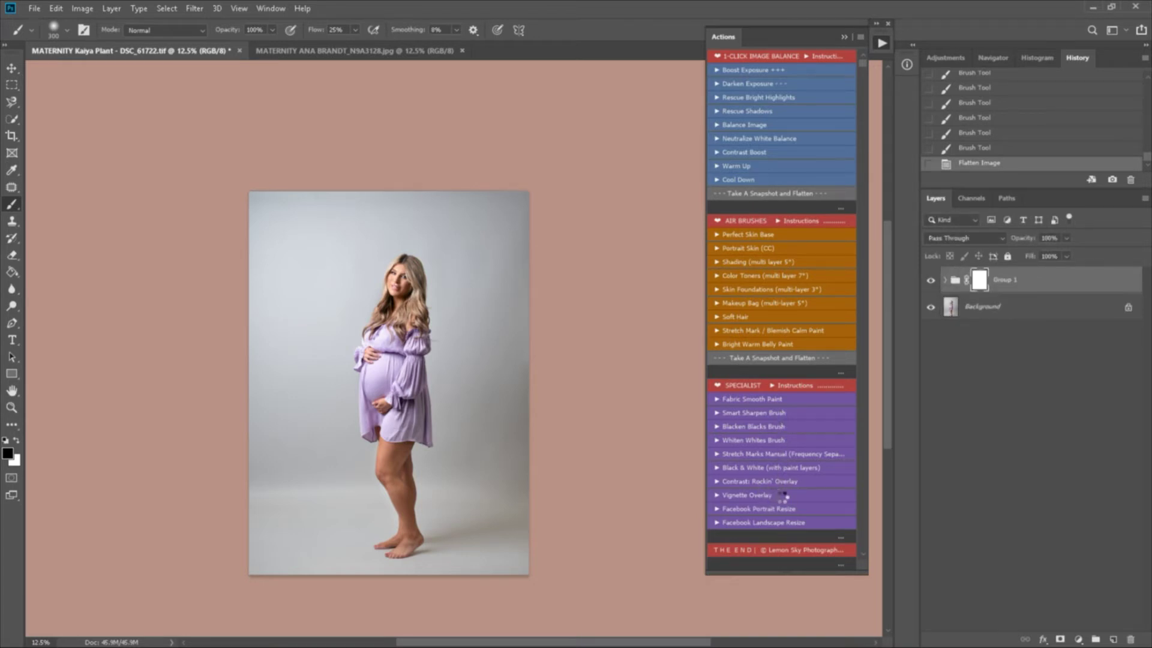
pyautogui.click(814, 358)
# - Compare the original photo with Snapshots 1 through 6 in the history at a closer view
pyautogui.moveTo(1147, 157); pyautogui.dragTo(1148, 90)
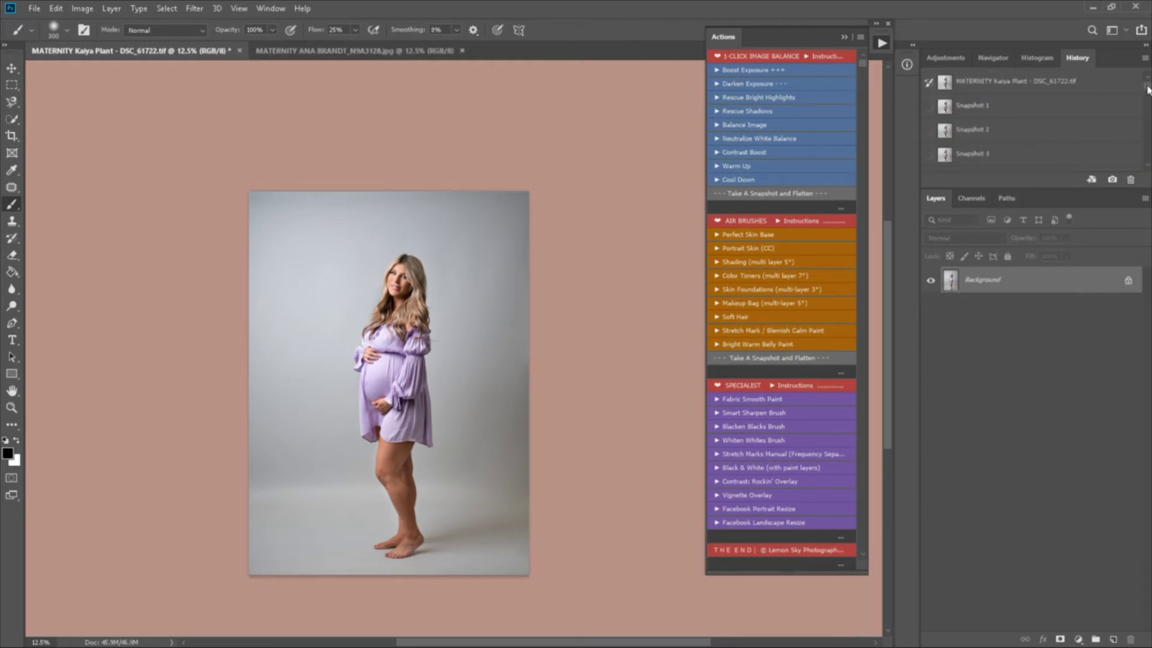
pyautogui.click(1026, 82)
pyautogui.press('z')
pyautogui.moveTo(384, 345); pyautogui.dragTo(439, 368)
pyautogui.click(993, 108)
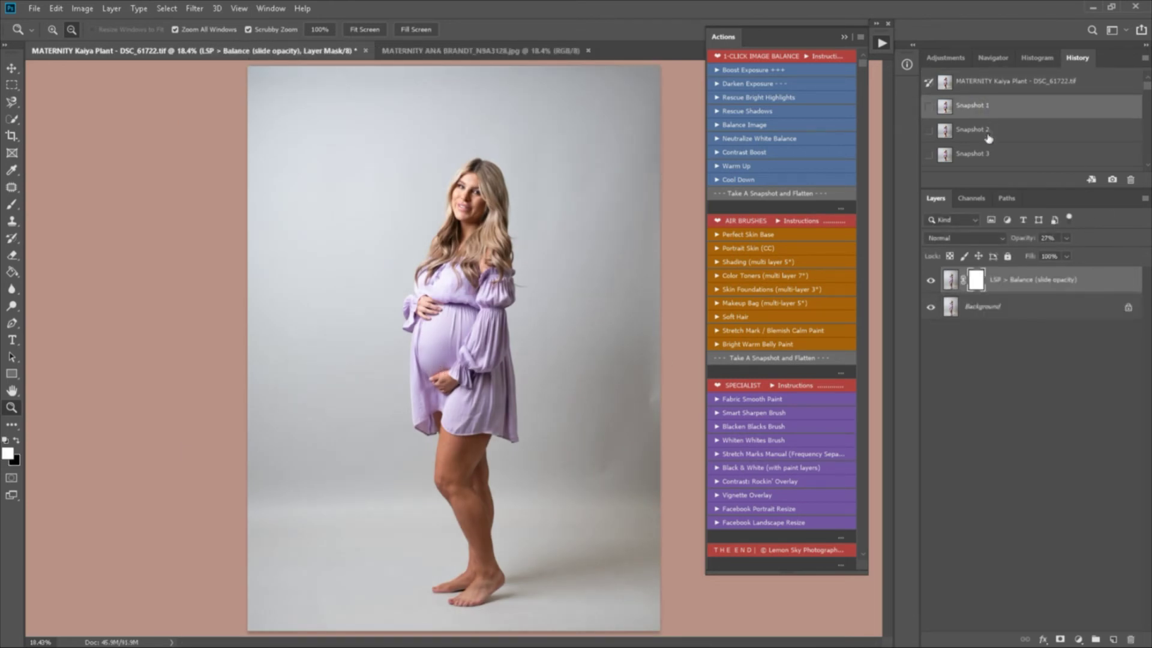
pyautogui.click(988, 132)
pyautogui.click(1008, 130)
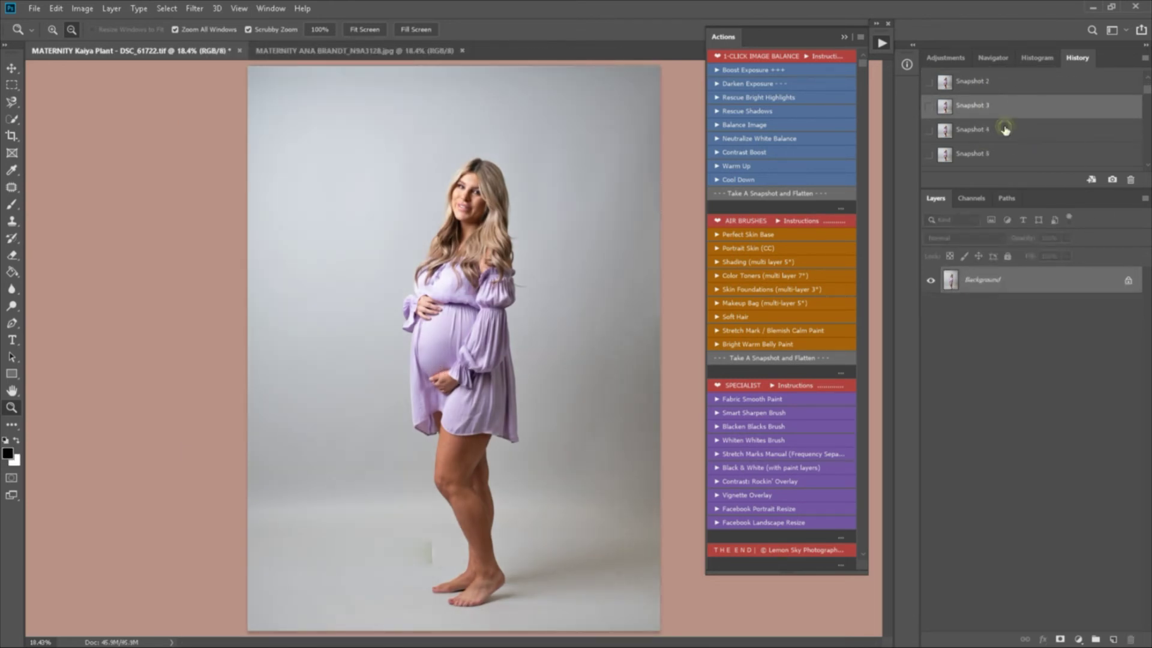
pyautogui.click(1006, 130)
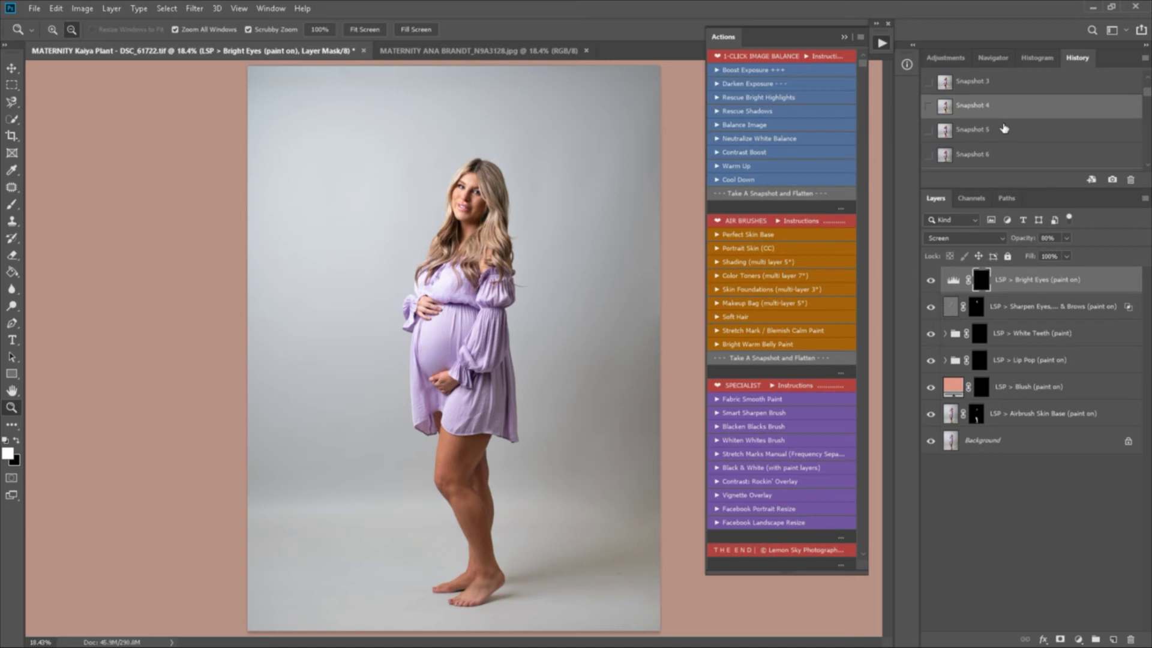
pyautogui.click(1004, 128)
pyautogui.click(1003, 157)
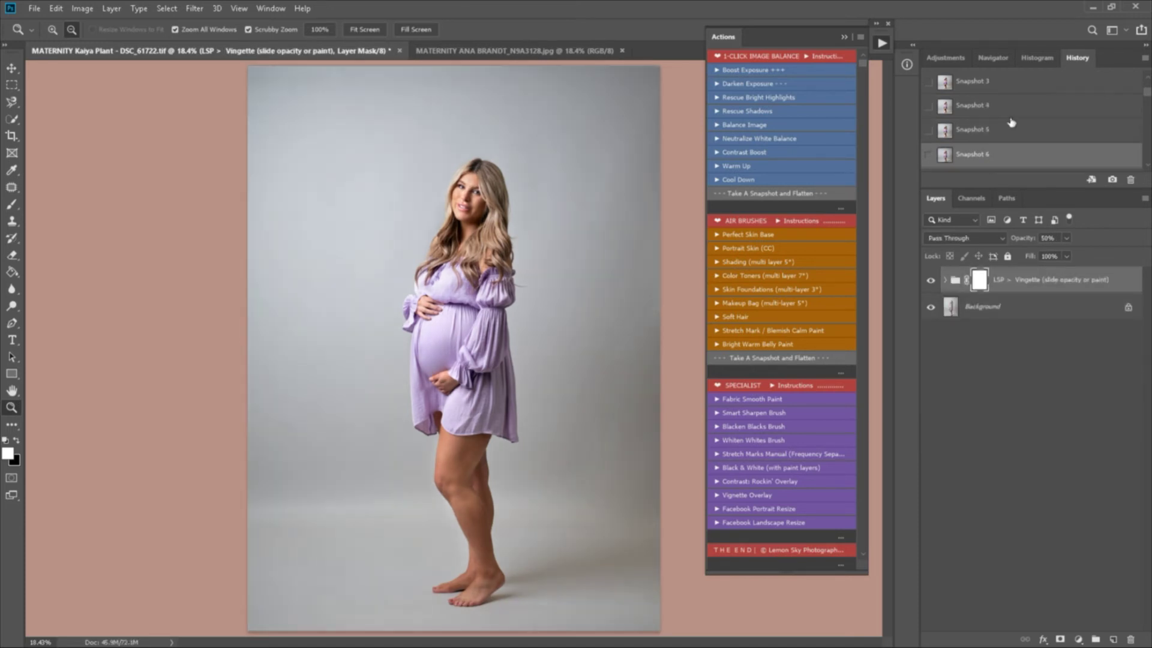
# - Compare the original photo directly with Snapshot 6, leaving Snapshot 6 active
pyautogui.scroll(4, 1010, 120)
pyautogui.click(1005, 81)
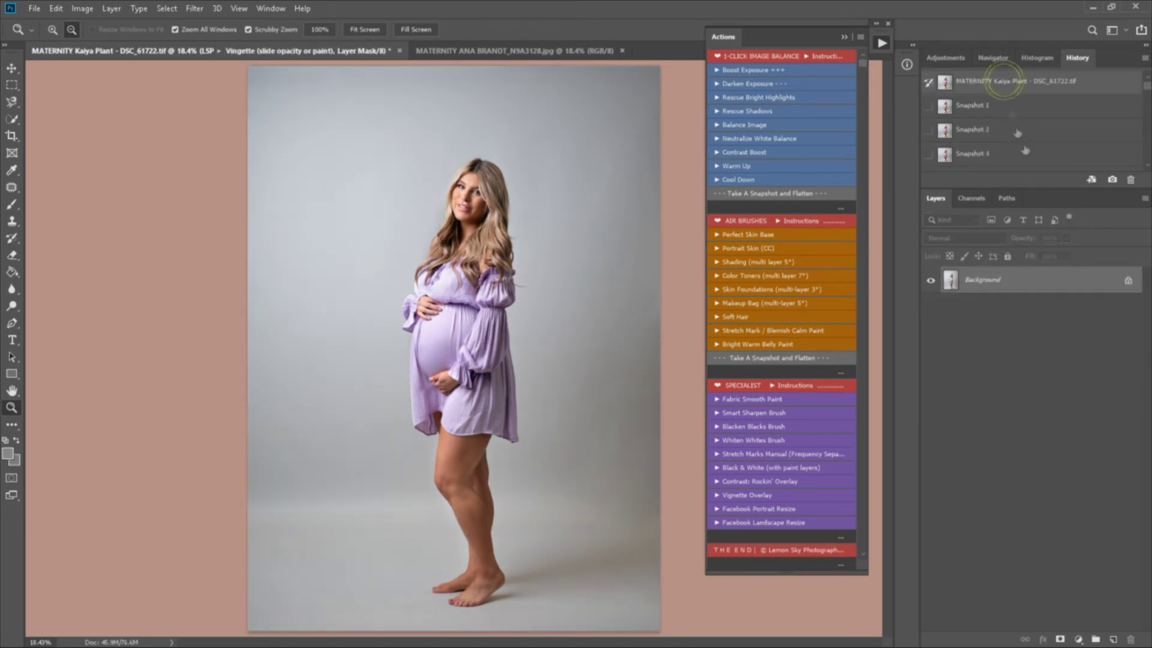
pyautogui.scroll(-4, 1025, 149)
pyautogui.click(1015, 131)
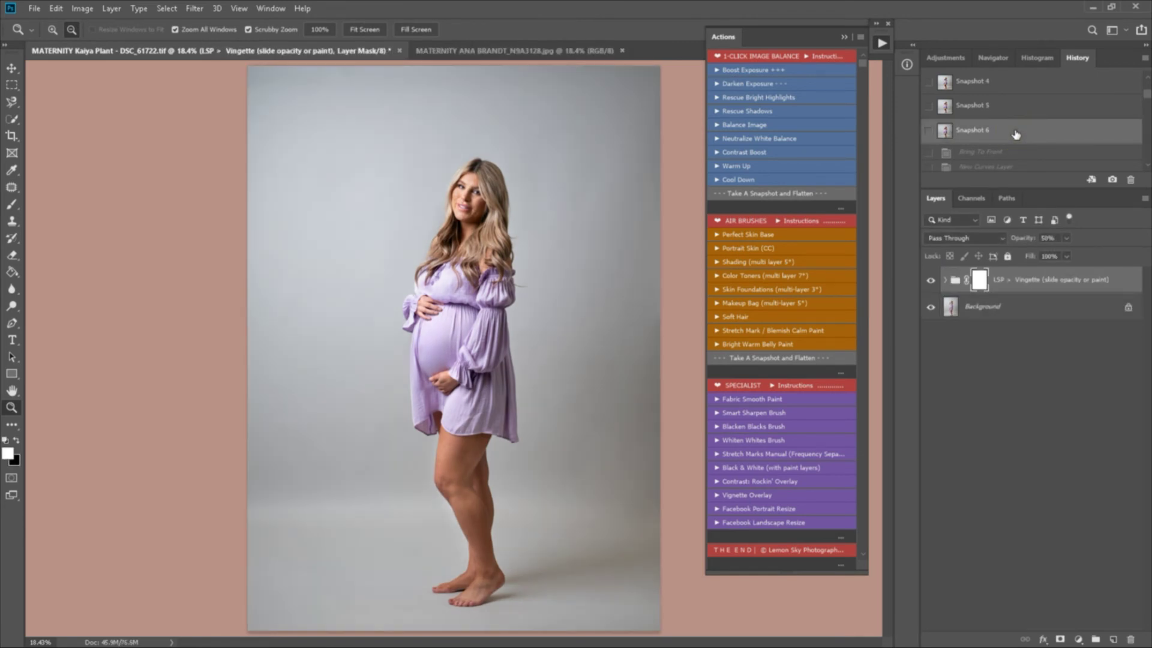
# - Run Facebook Portrait Resize on the image, and add white WATERMARK text on the lower backdrop of the resized copy
pyautogui.click(786, 511)
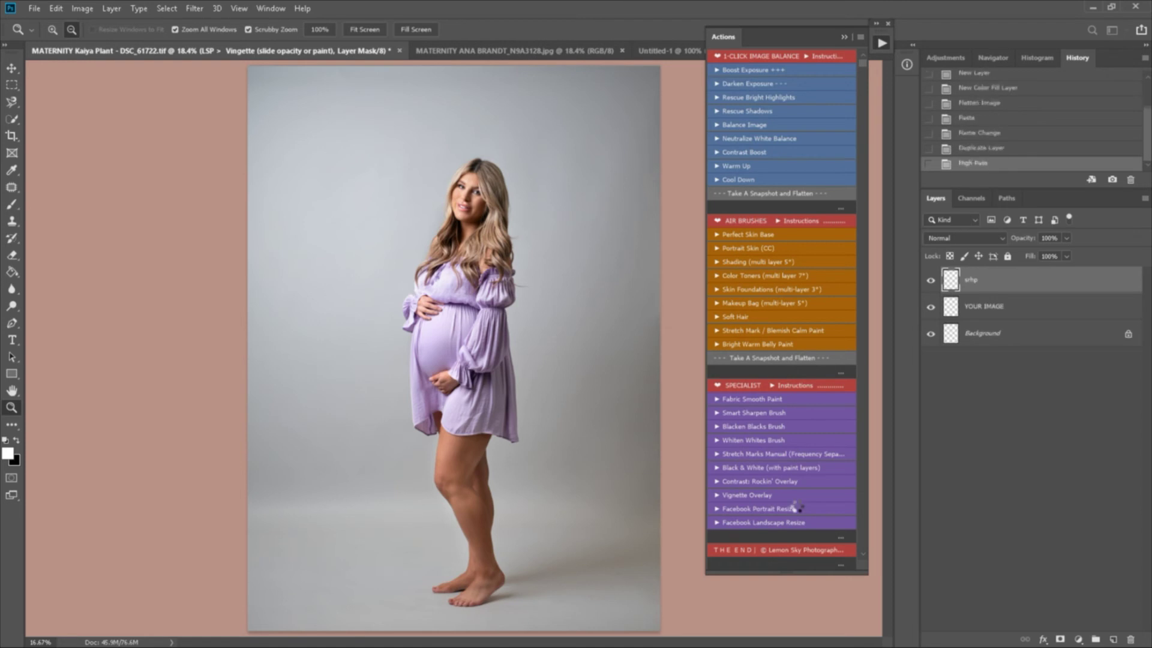
pyautogui.moveTo(470, 346); pyautogui.dragTo(520, 341)
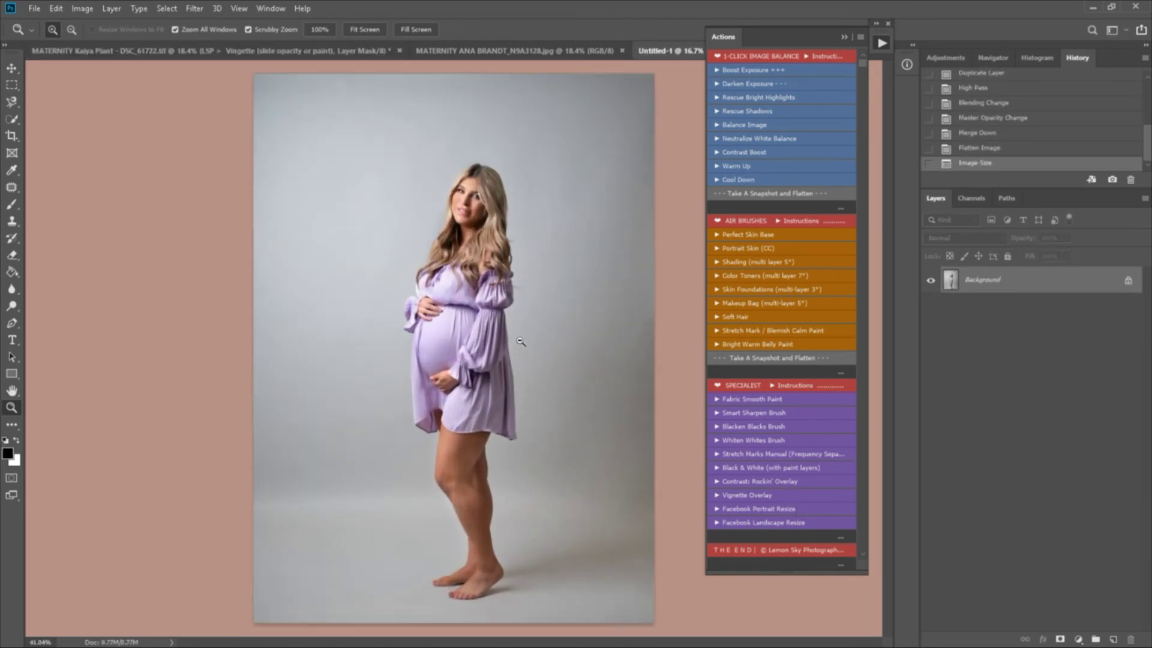
pyautogui.press('t')
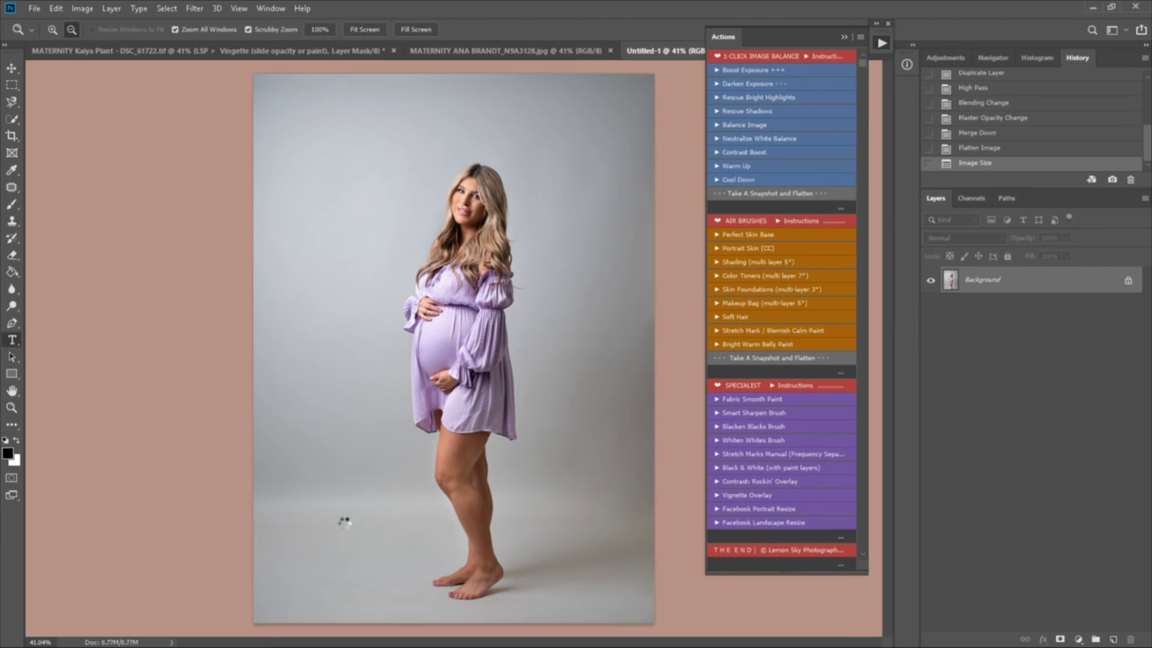
pyautogui.press('x')
pyautogui.click(343, 521)
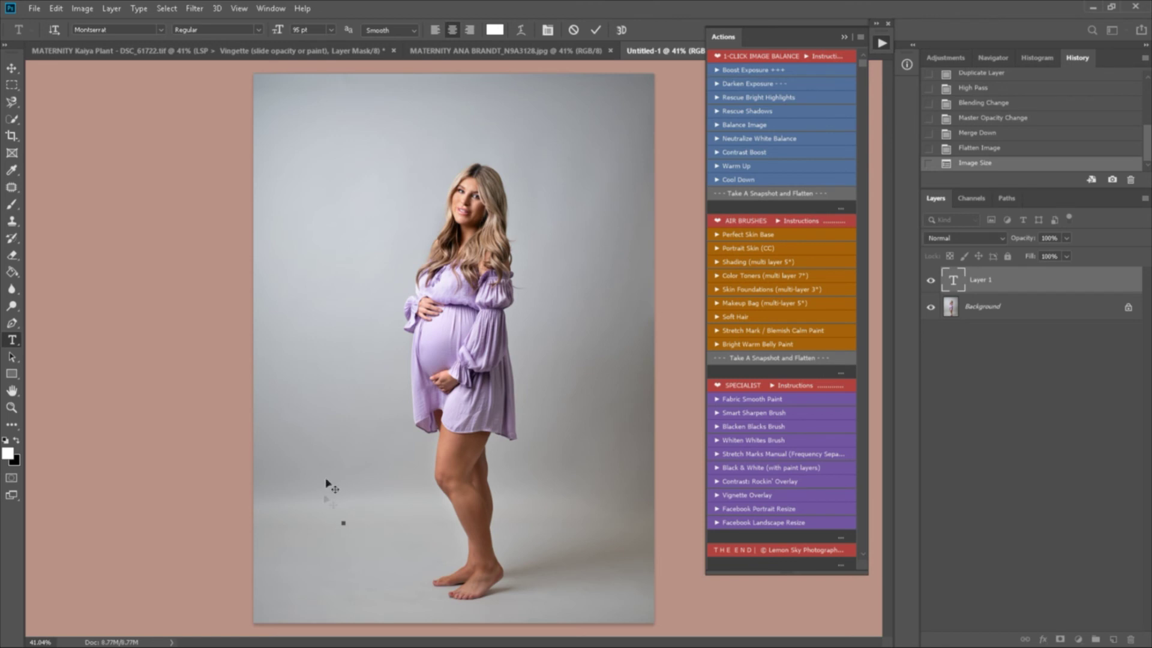
pyautogui.click(11, 206)
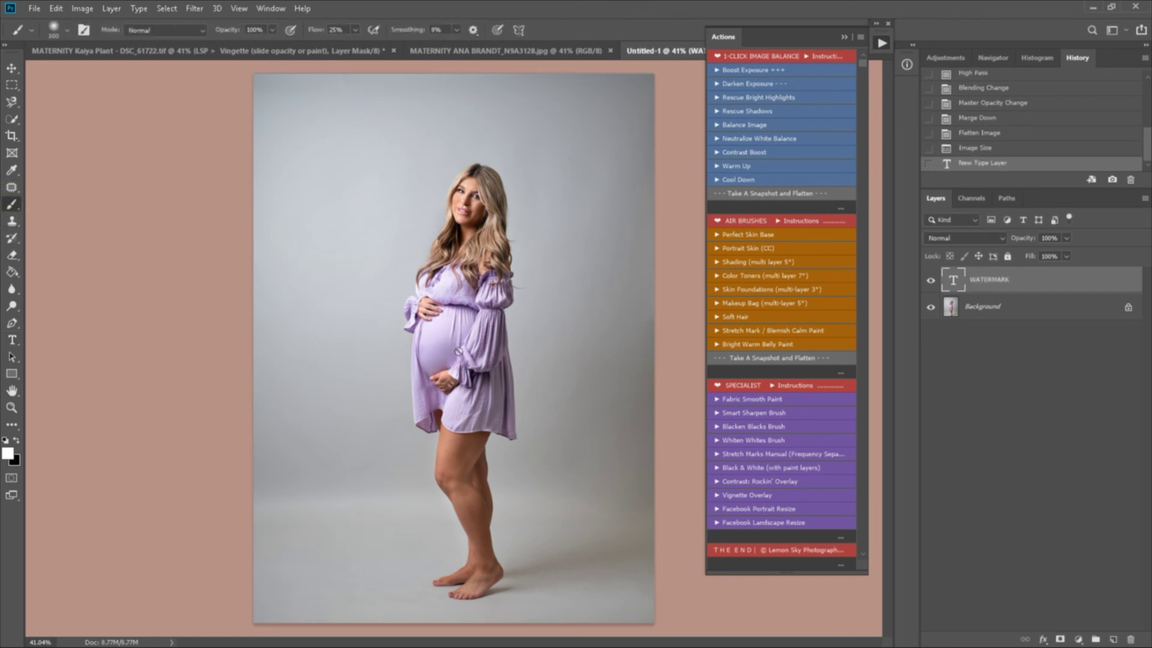
pyautogui.click(35, 9)
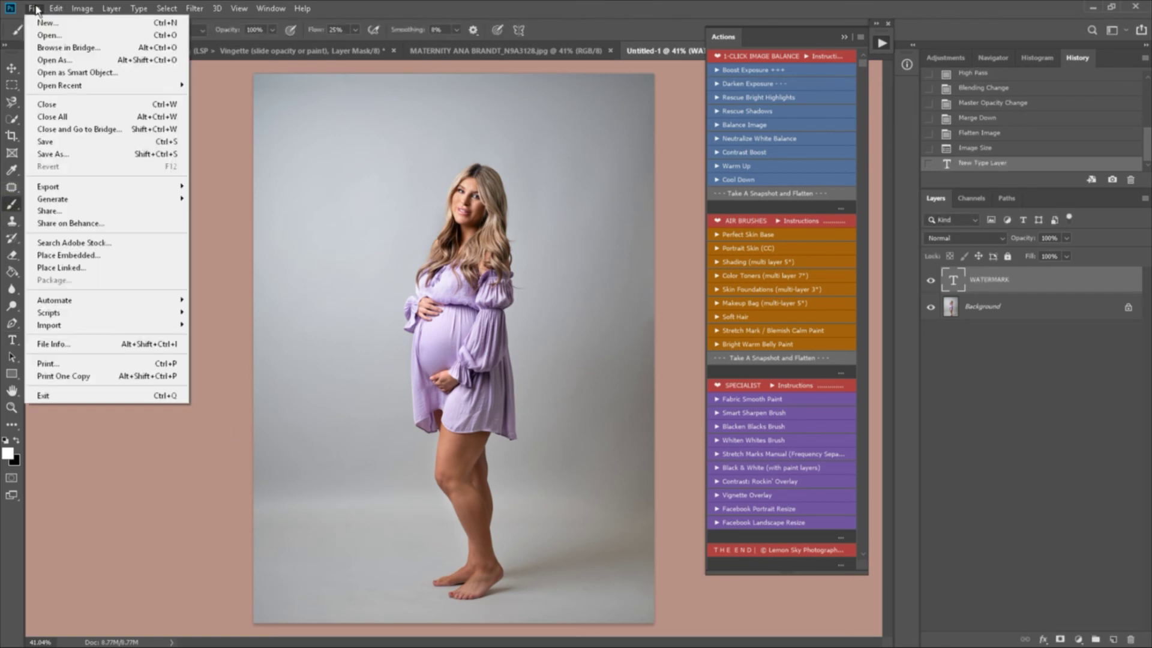
pyautogui.click(99, 254)
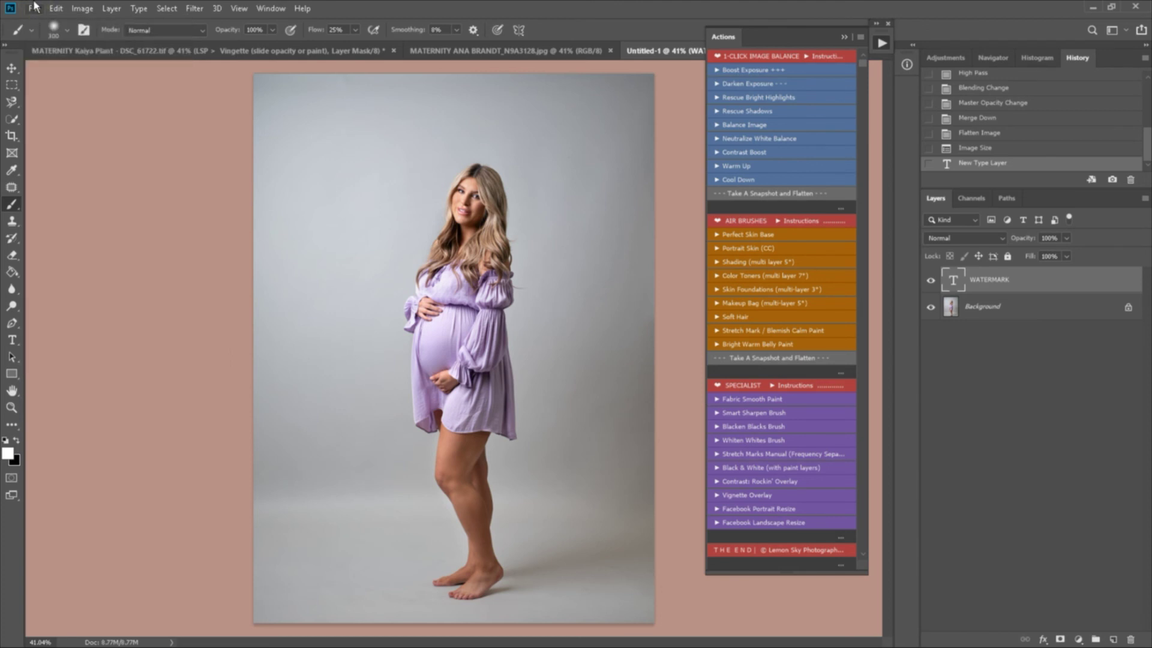
pyautogui.click(34, 7)
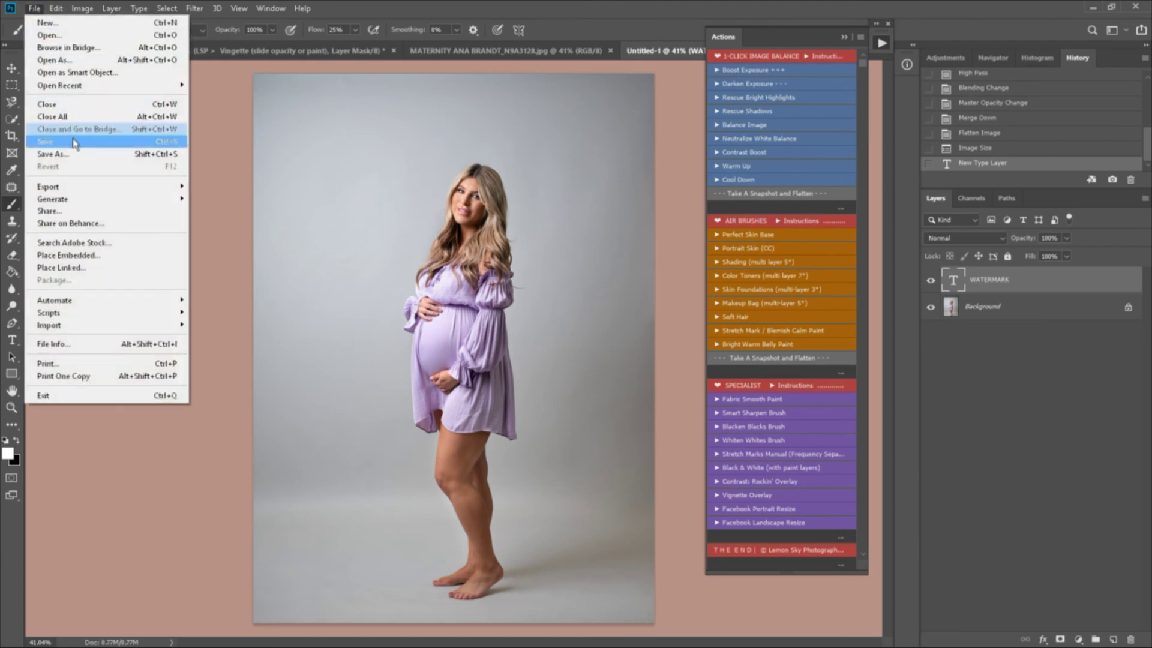
pyautogui.click(42, 11)
# - View the full-size maternity document, and return to the resized, watermarked copy
pyautogui.click(69, 52)
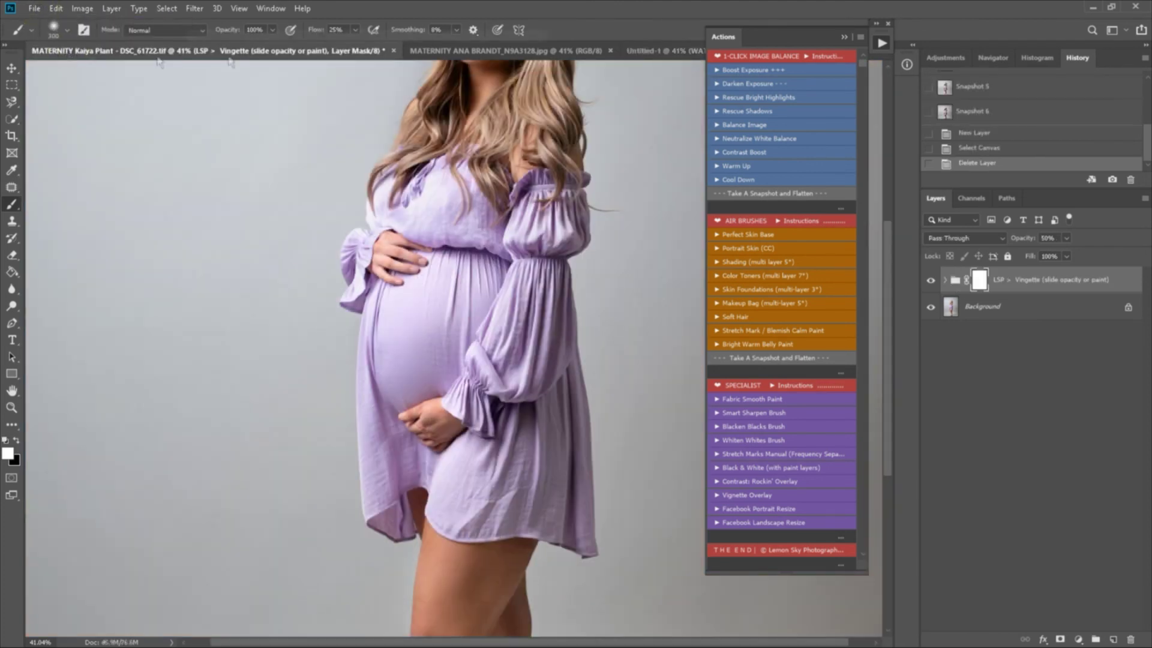
pyautogui.click(669, 53)
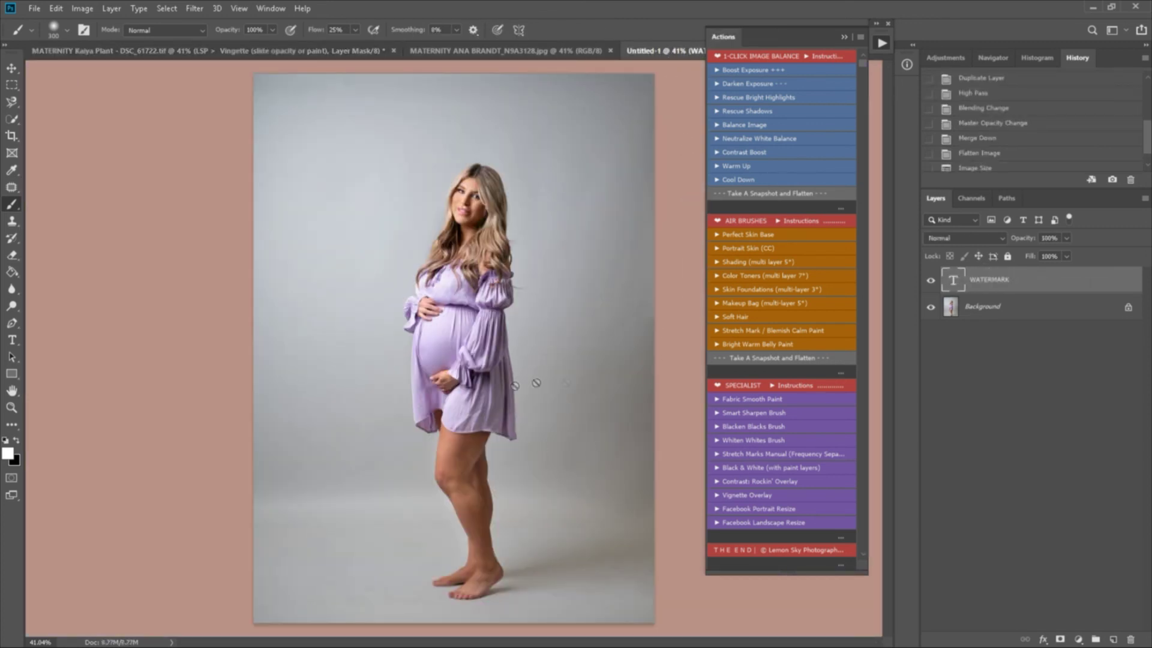